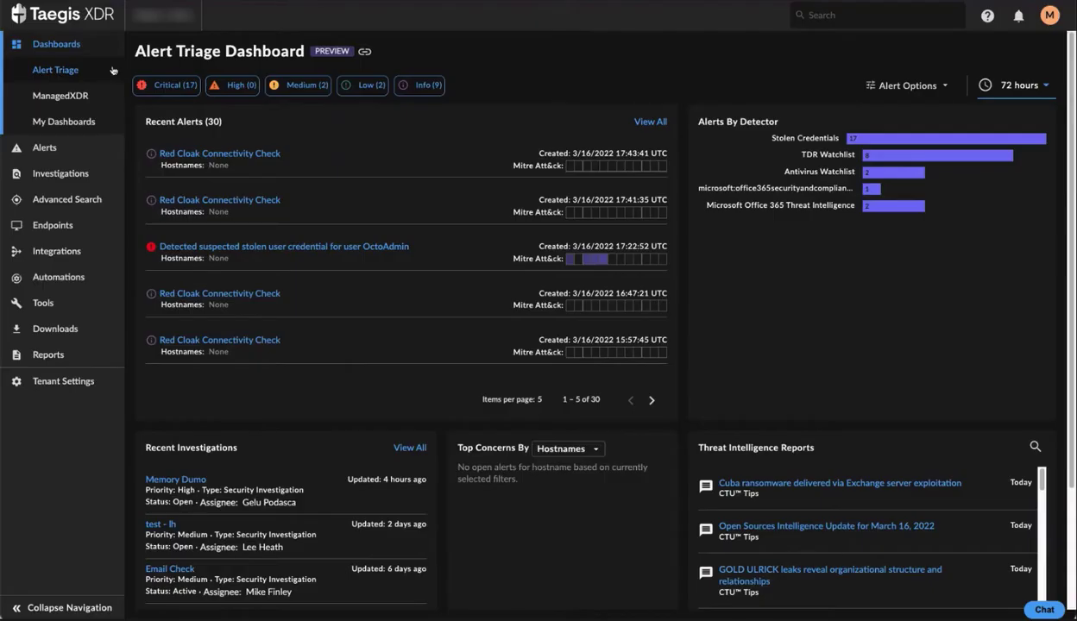
# Open the saved custom dashboard 'My New Demo Dashboard' from My Dashboards.
pyautogui.click(64, 122)
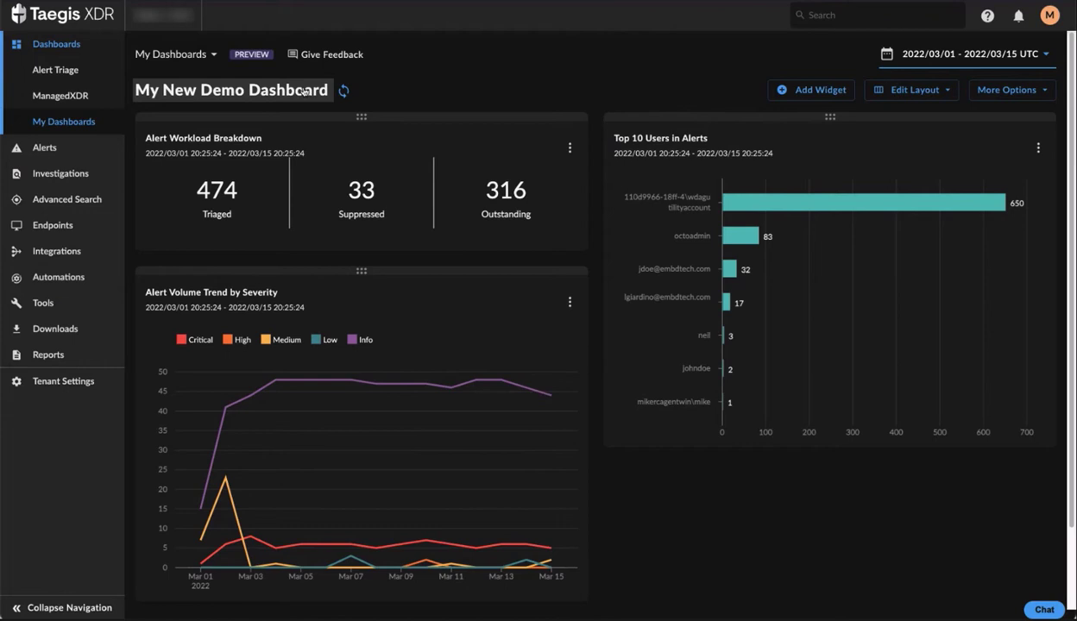
# Remove 'New' from the title to make it 'My Demo Dashboard', then refresh the widgets.
pyautogui.click(304, 91)
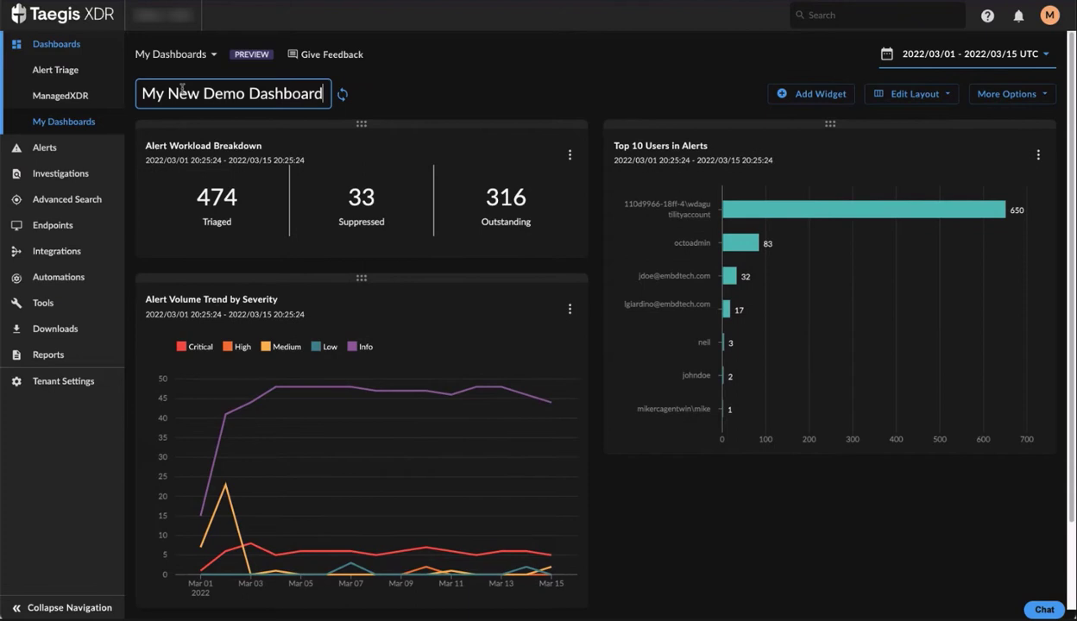
pyautogui.doubleClick(183, 94)
pyautogui.press('BackSpace')
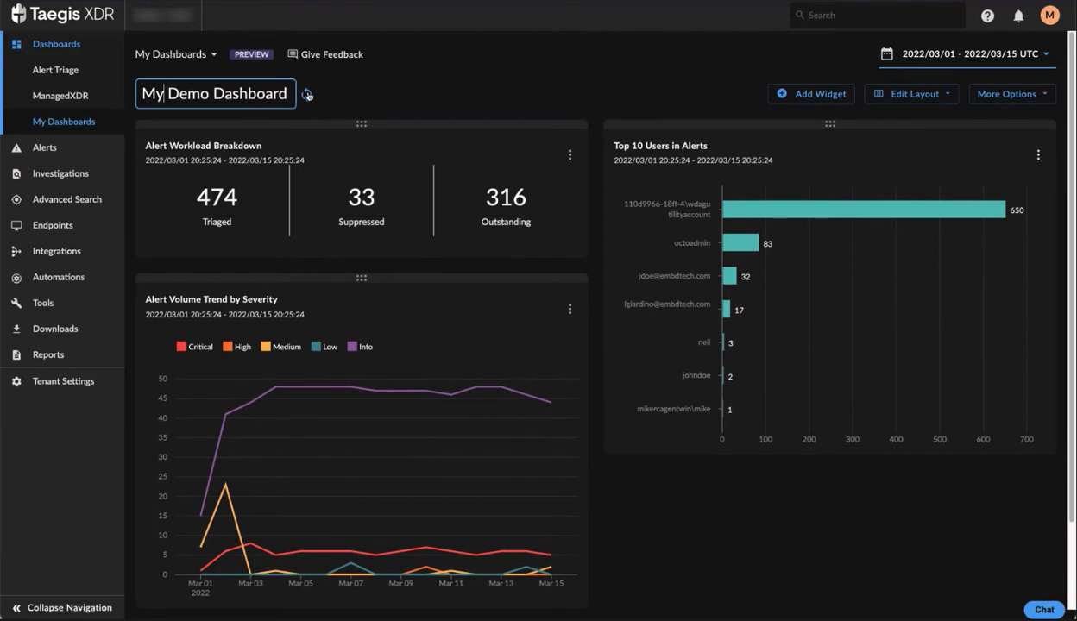
pyautogui.click(384, 91)
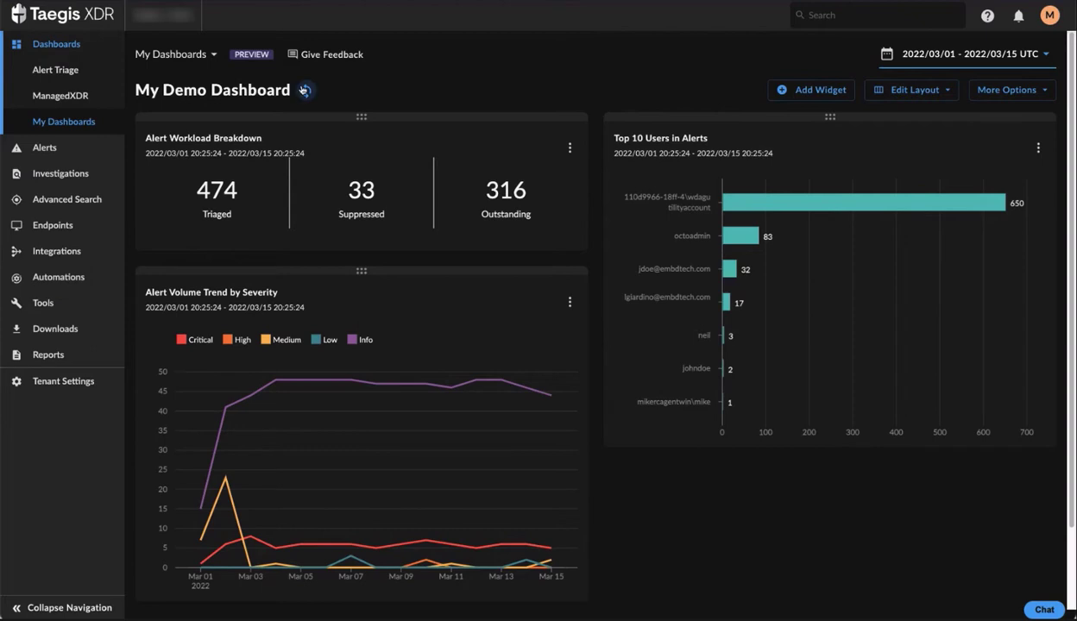
pyautogui.click(305, 91)
# Set the dashboard date range to Last 7 Days, then briefly view the Custom Range calendar.
pyautogui.click(1025, 60)
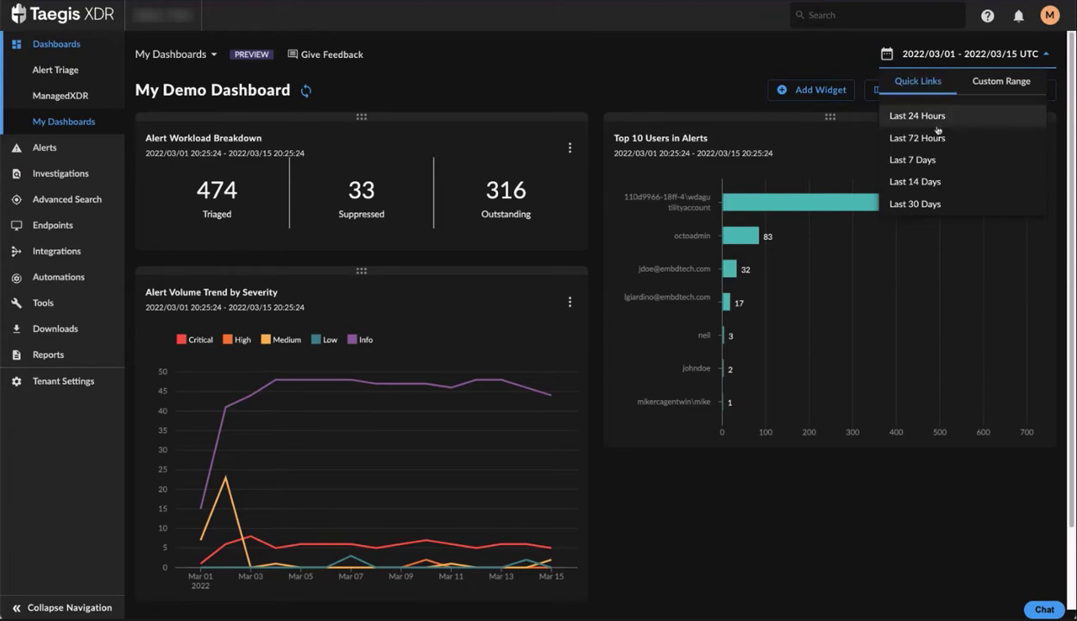
pyautogui.click(936, 160)
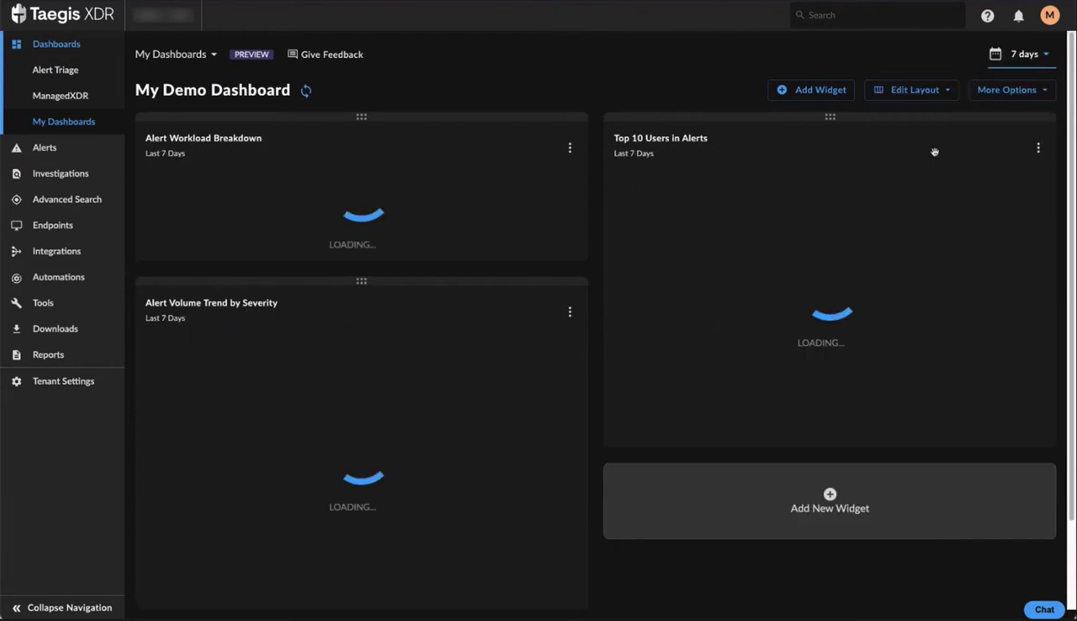
pyautogui.click(1051, 57)
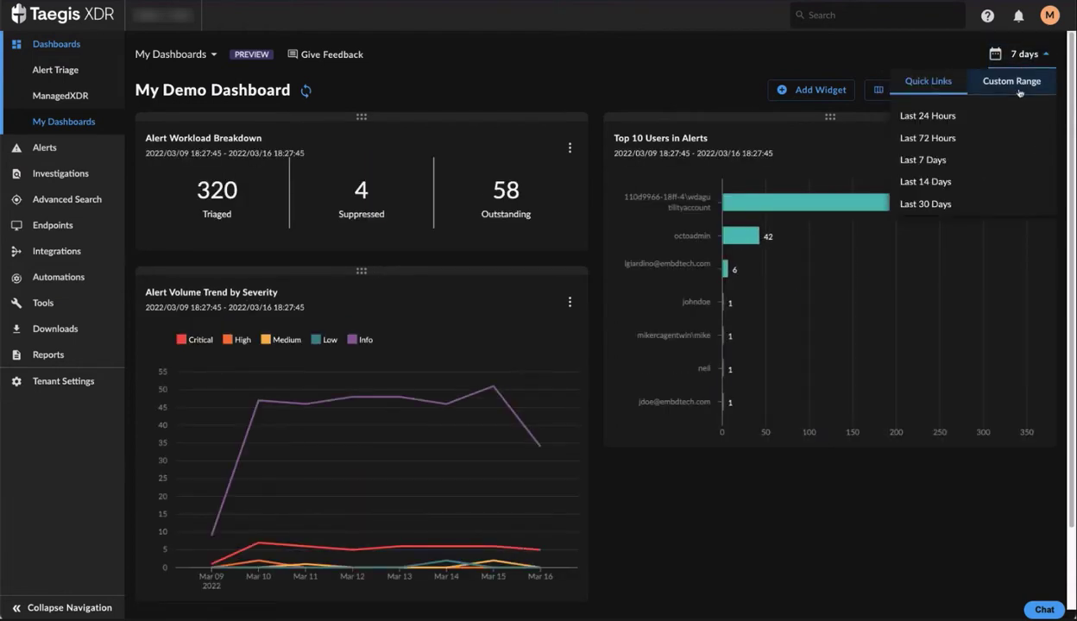
pyautogui.click(1008, 81)
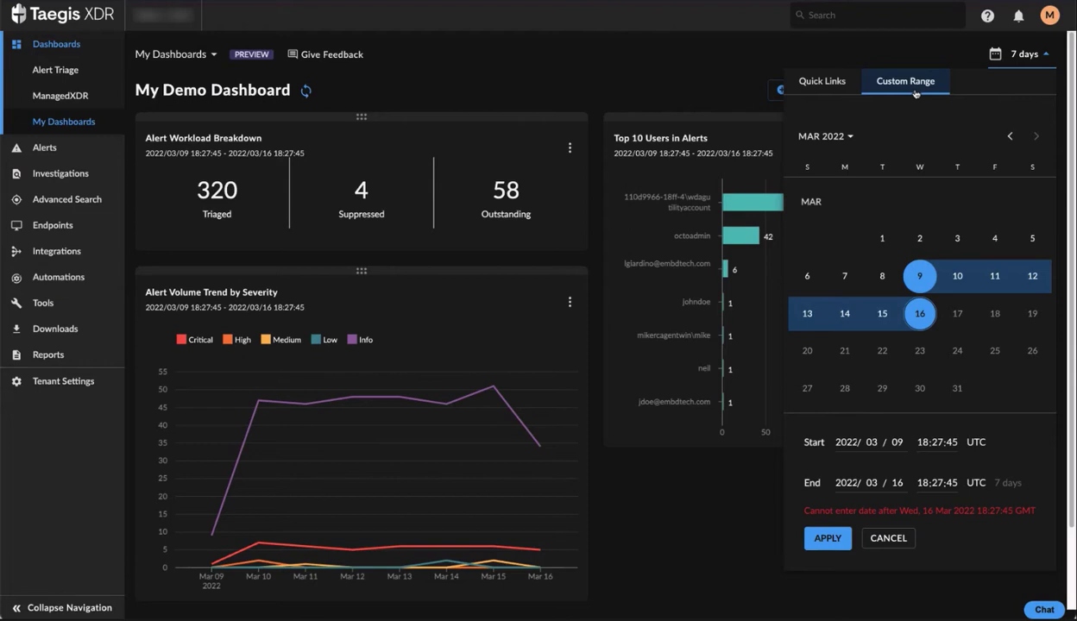
pyautogui.press('Escape')
pyautogui.click(1039, 91)
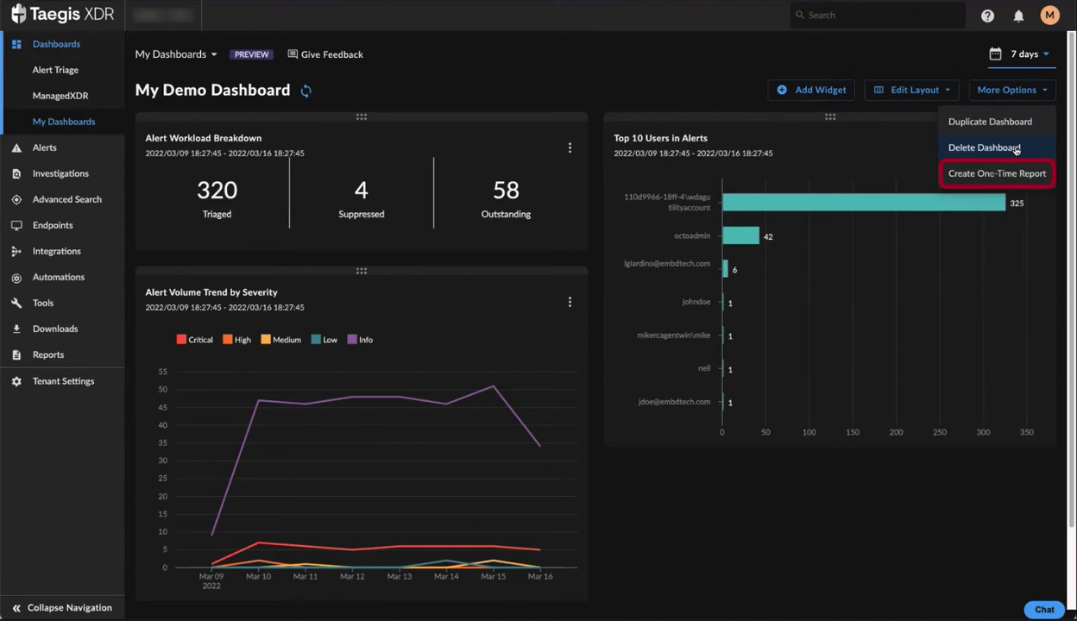
# Create a one-time report of My Demo Dashboard.
pyautogui.click(996, 173)
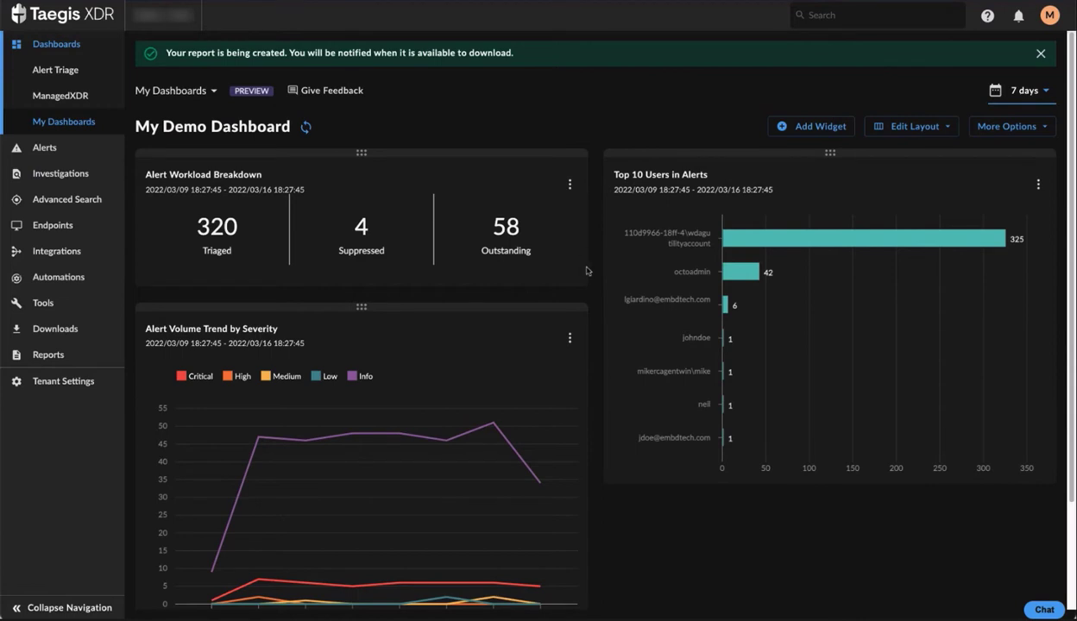
# Try a one-column layout, then settle on three columns for the dashboard.
pyautogui.click(943, 130)
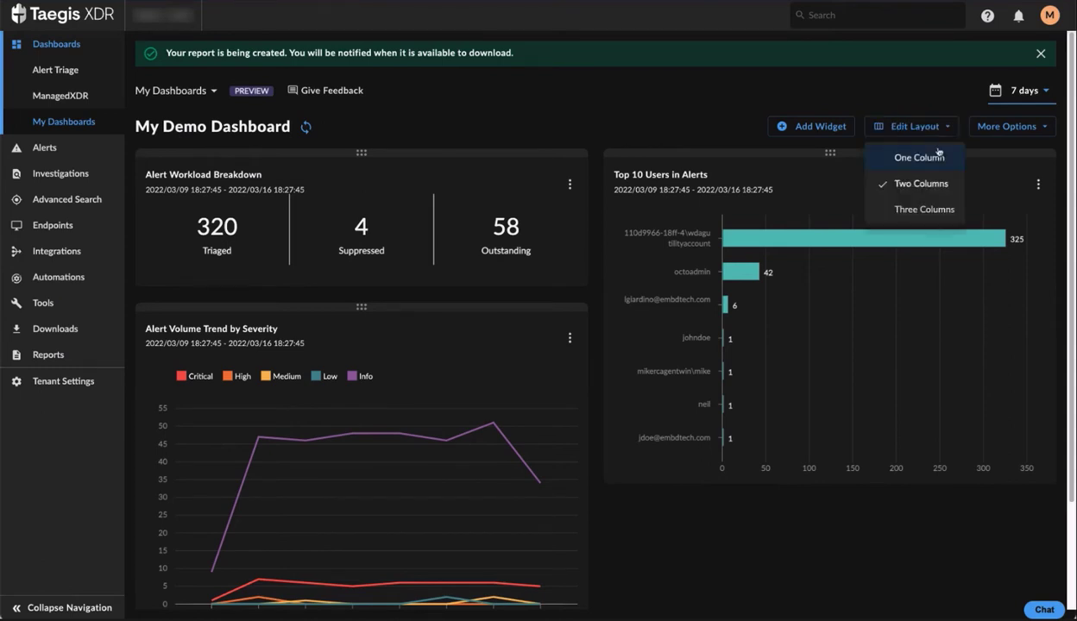
pyautogui.click(920, 157)
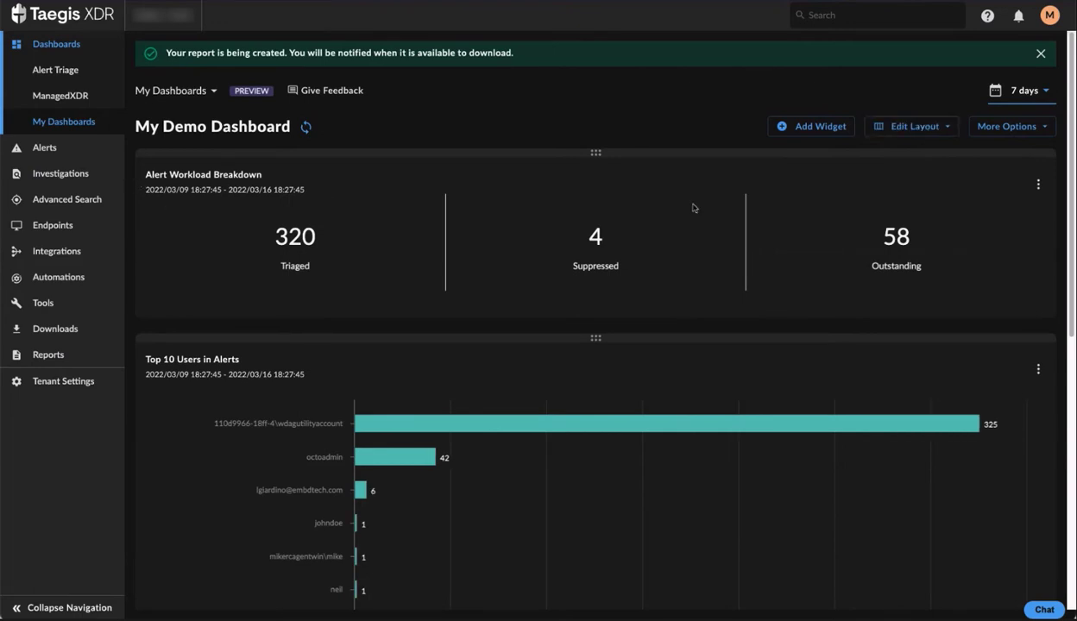
pyautogui.click(902, 130)
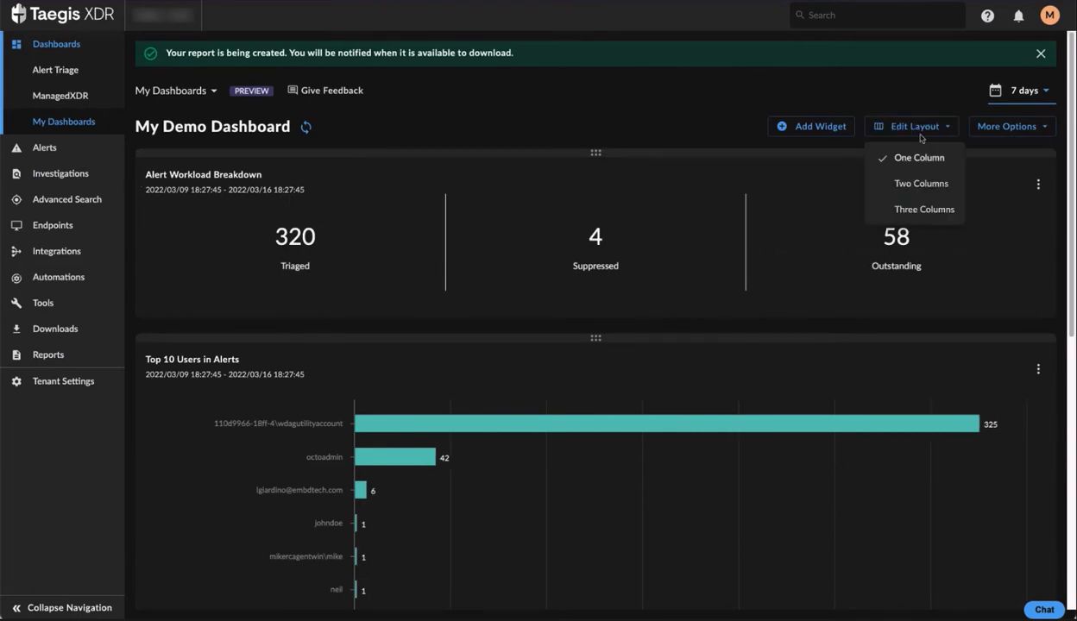
pyautogui.click(925, 209)
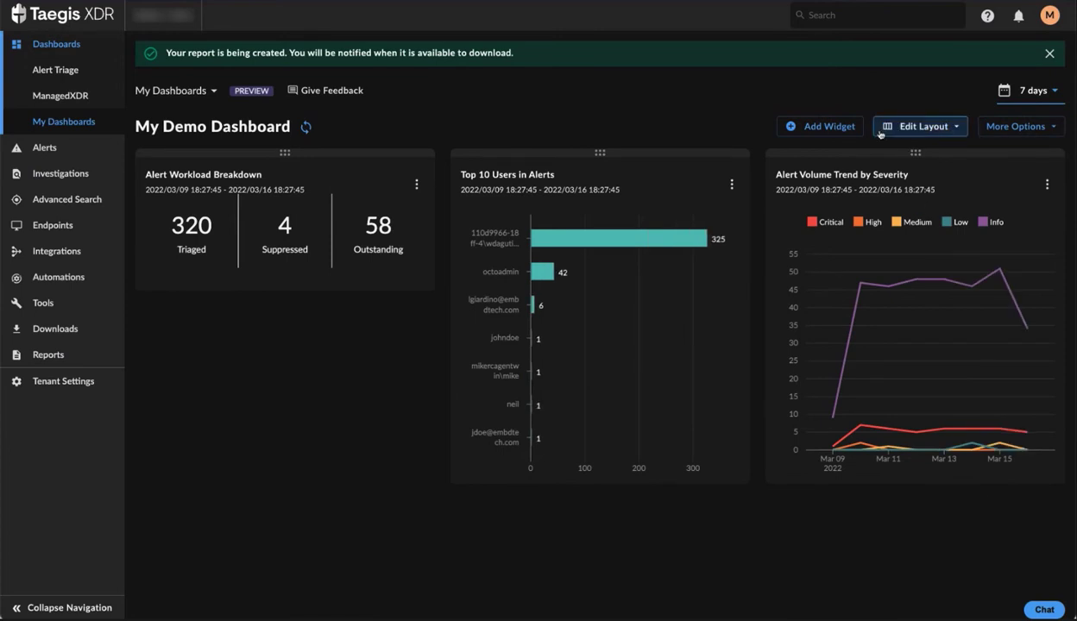
# Browse the widget catalogue, then add a second Top 10 Users in Alerts widget.
pyautogui.click(820, 126)
pyautogui.scroll(-2, 532, 204)
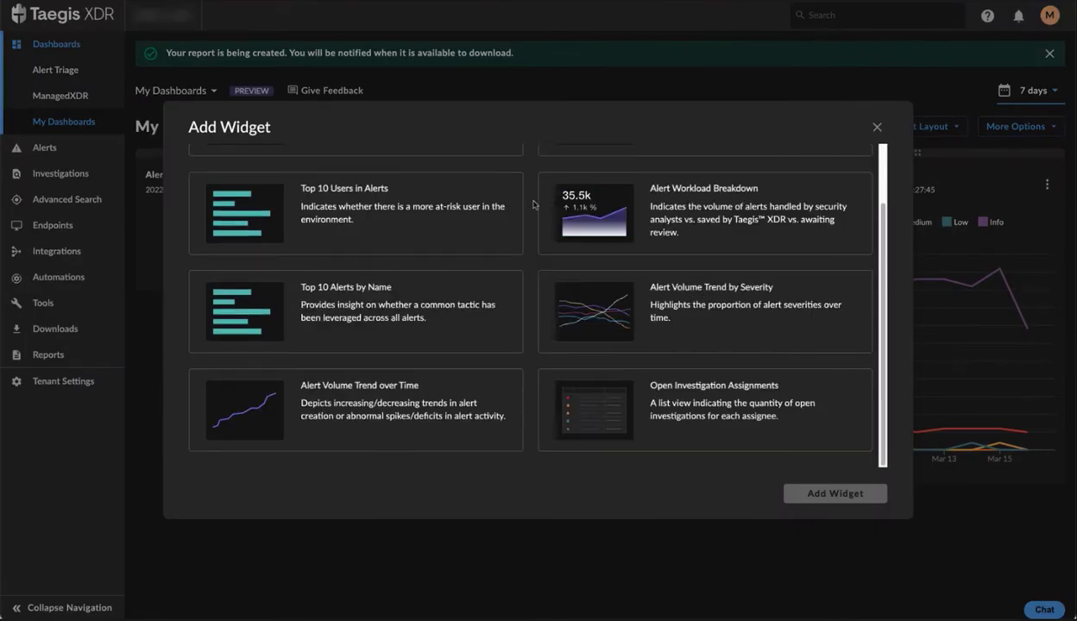
pyautogui.scroll(2, 532, 204)
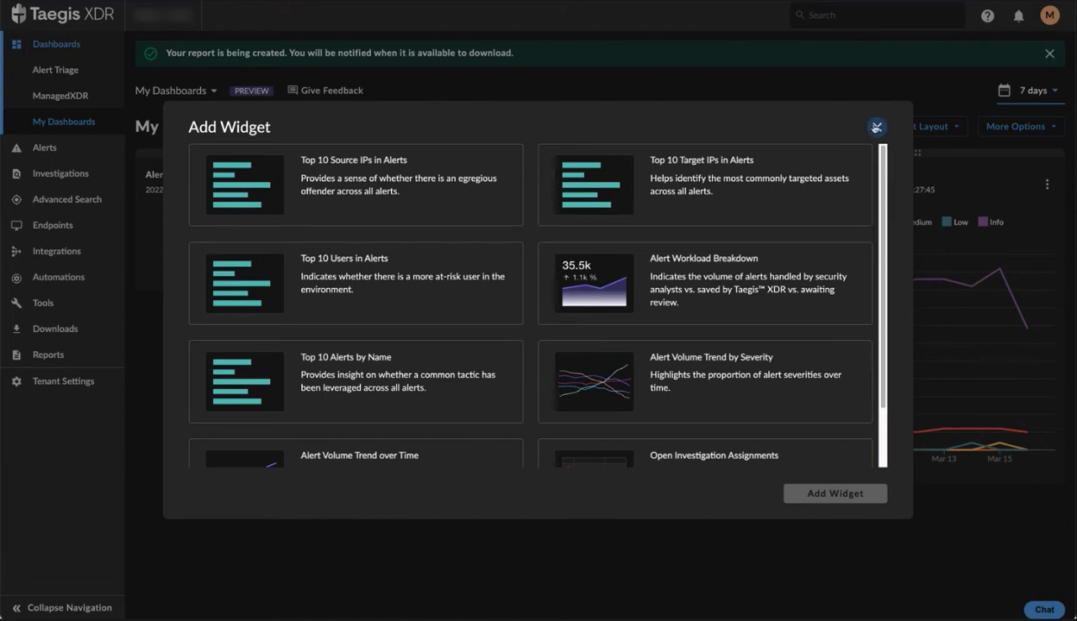
pyautogui.click(876, 128)
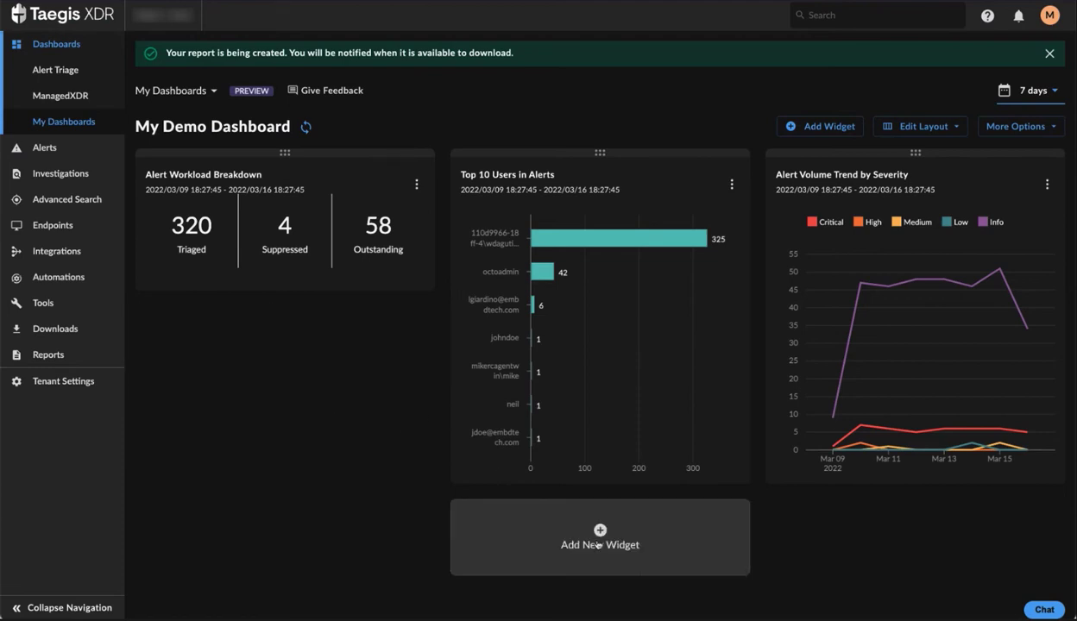
pyautogui.click(663, 522)
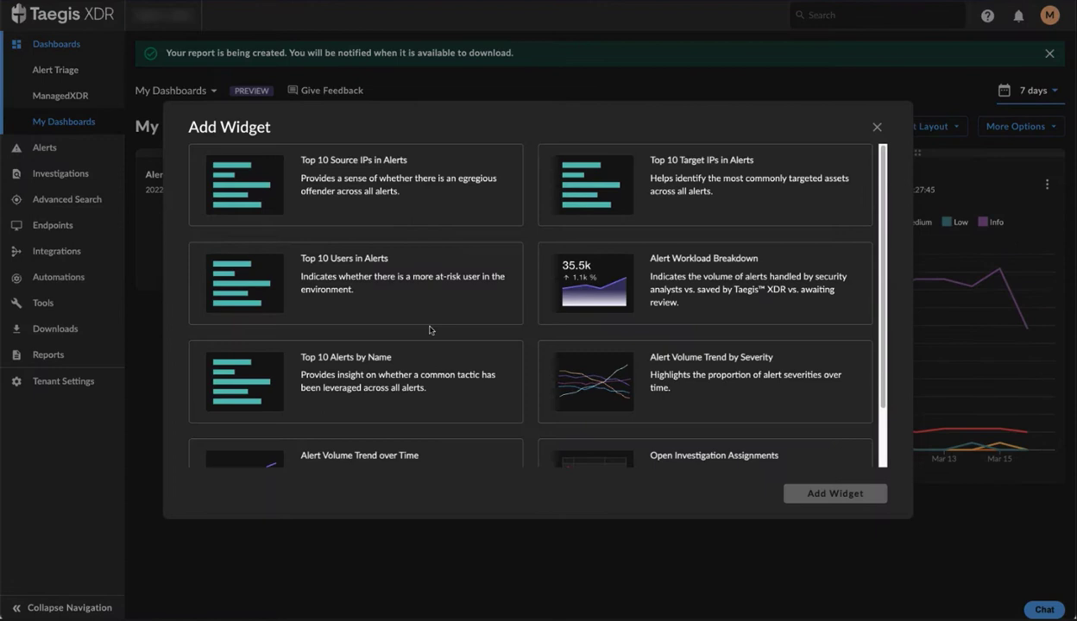
pyautogui.click(442, 281)
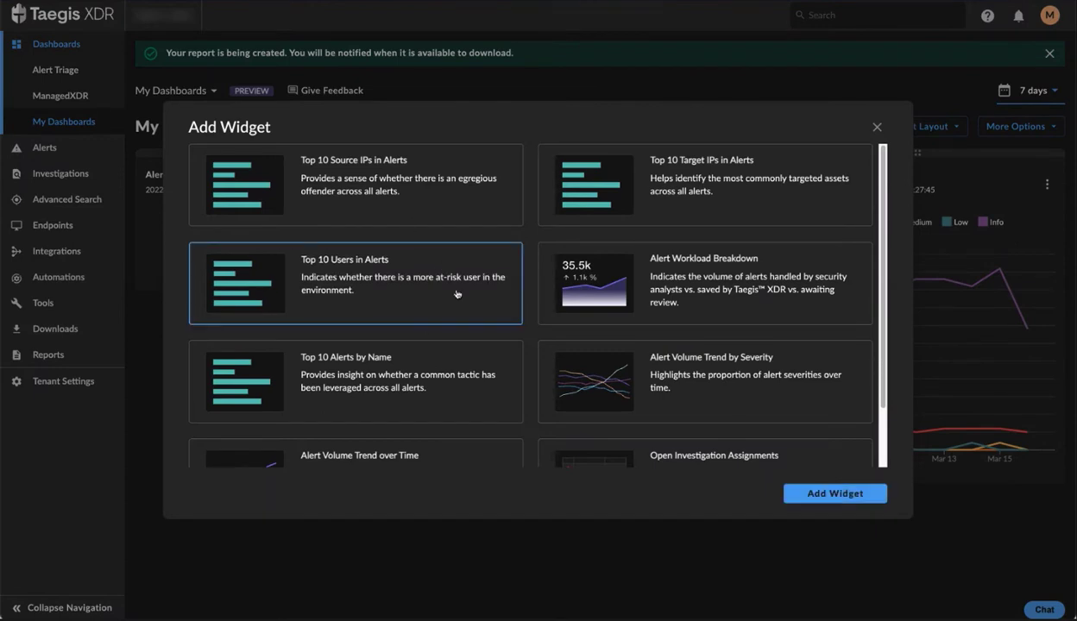
pyautogui.click(834, 494)
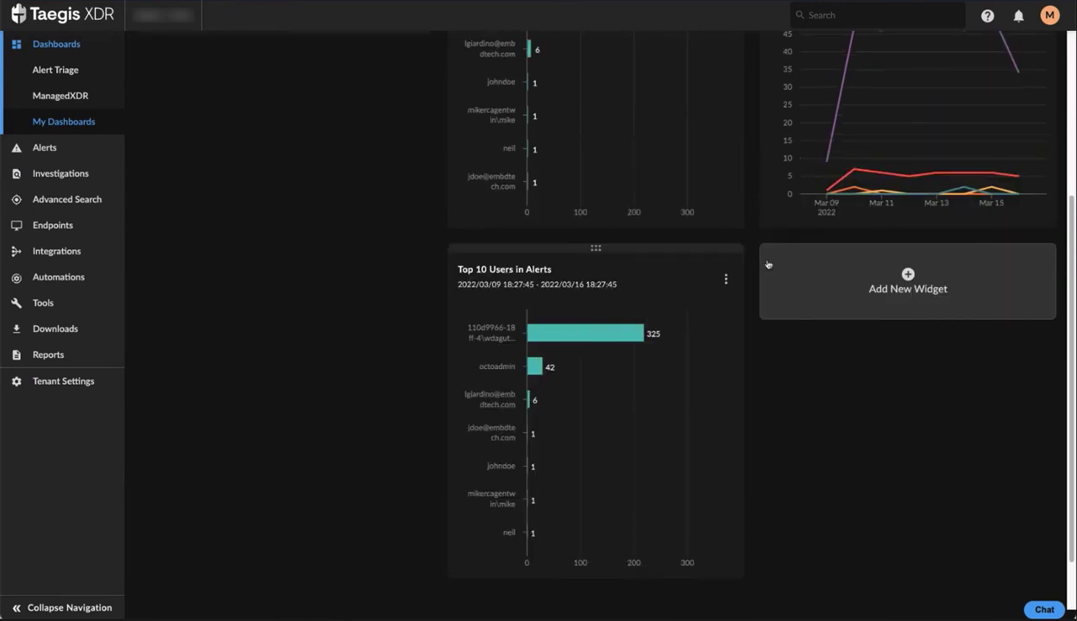
# Scroll up the dashboard to bring its widgets into view.
pyautogui.scroll(3, 766, 263)
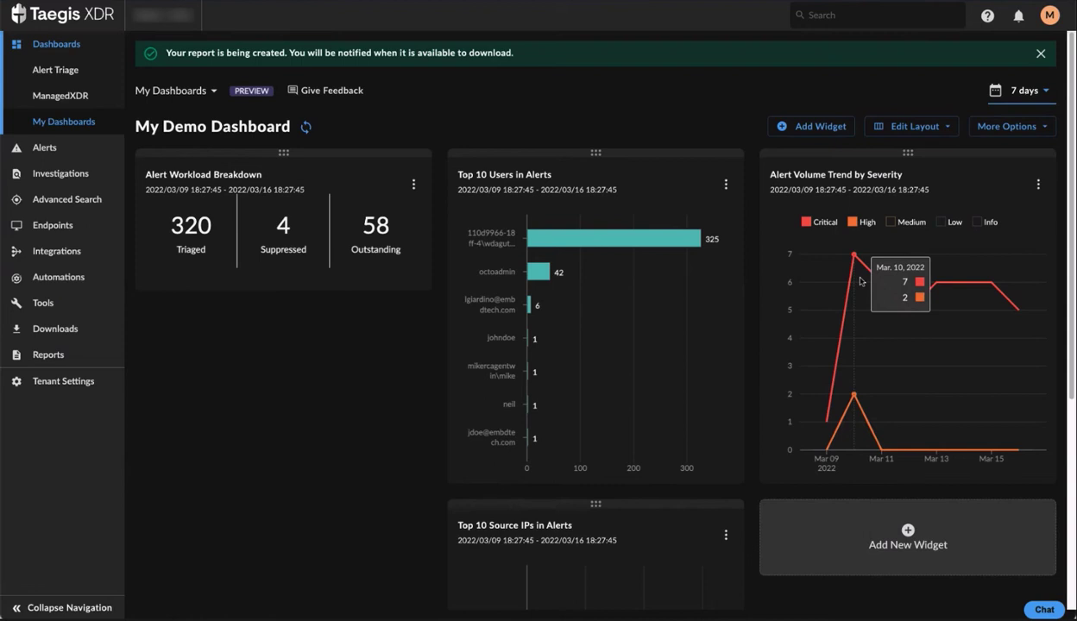
# Expand Alert Volume Trend by Severity and filter it to Critical and High, showing 44 alerts.
pyautogui.click(832, 176)
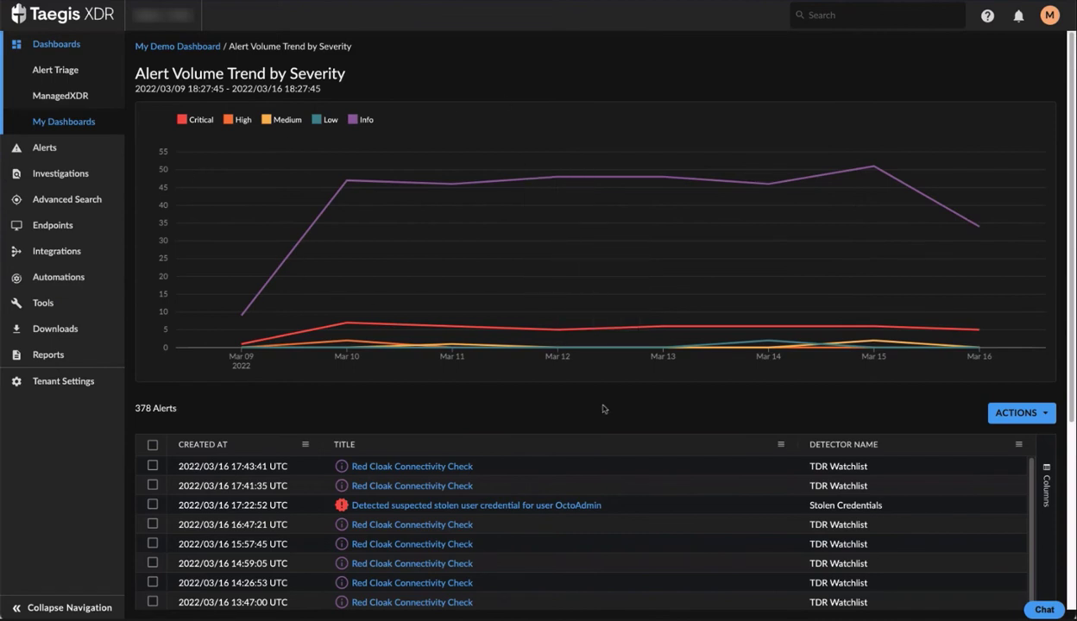
pyautogui.click(191, 120)
pyautogui.click(239, 120)
pyautogui.scroll(-3, 466, 345)
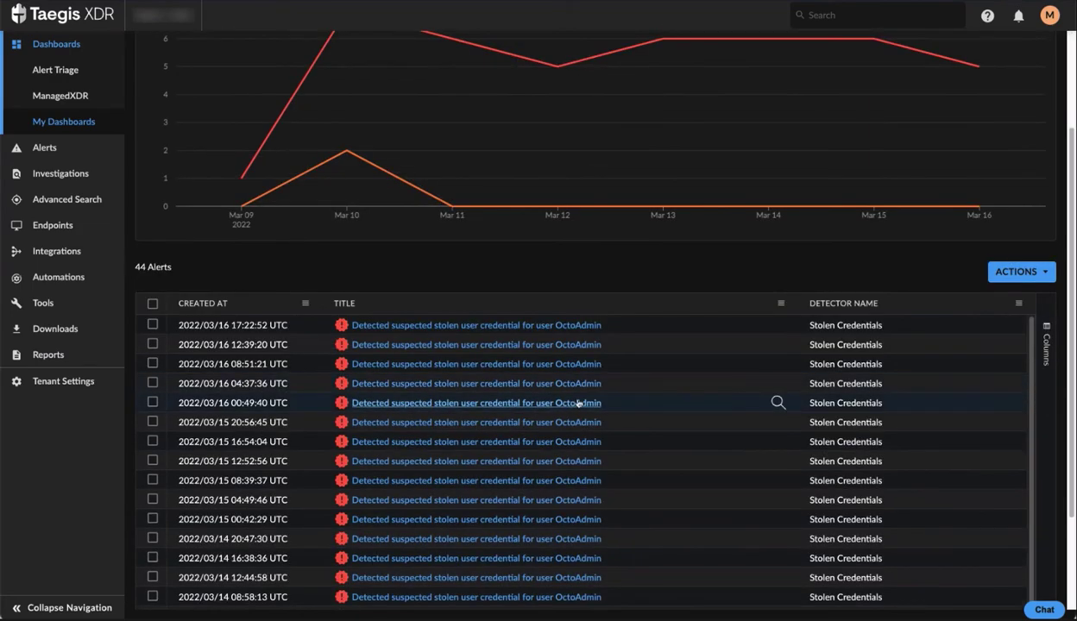
pyautogui.scroll(1, 578, 405)
pyautogui.scroll(1, 596, 449)
pyautogui.scroll(-3, 598, 454)
pyautogui.scroll(3, 598, 453)
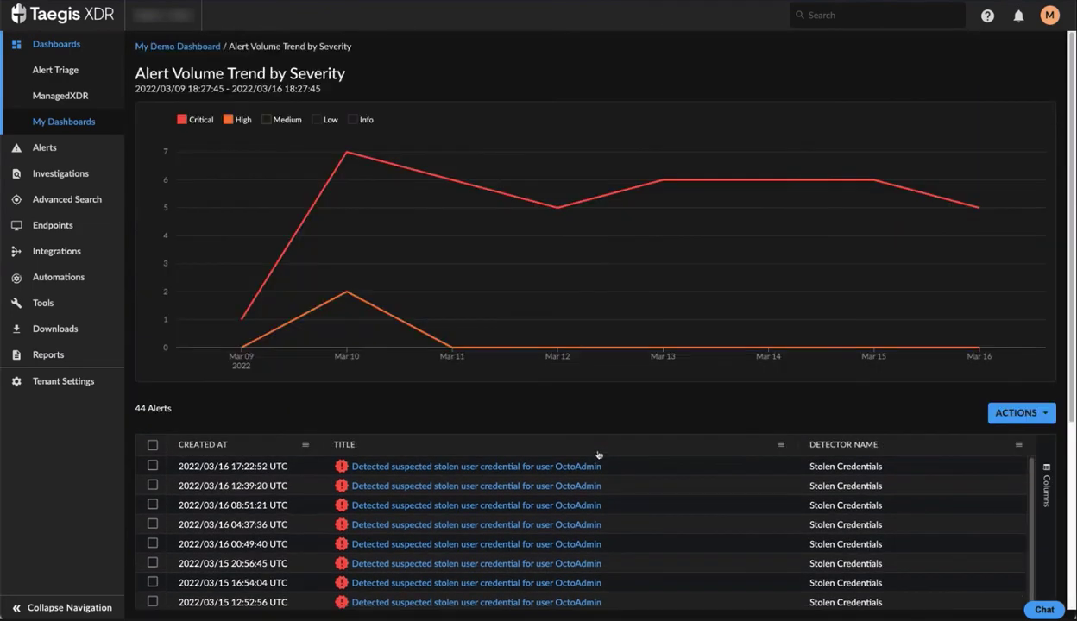
pyautogui.click(1017, 446)
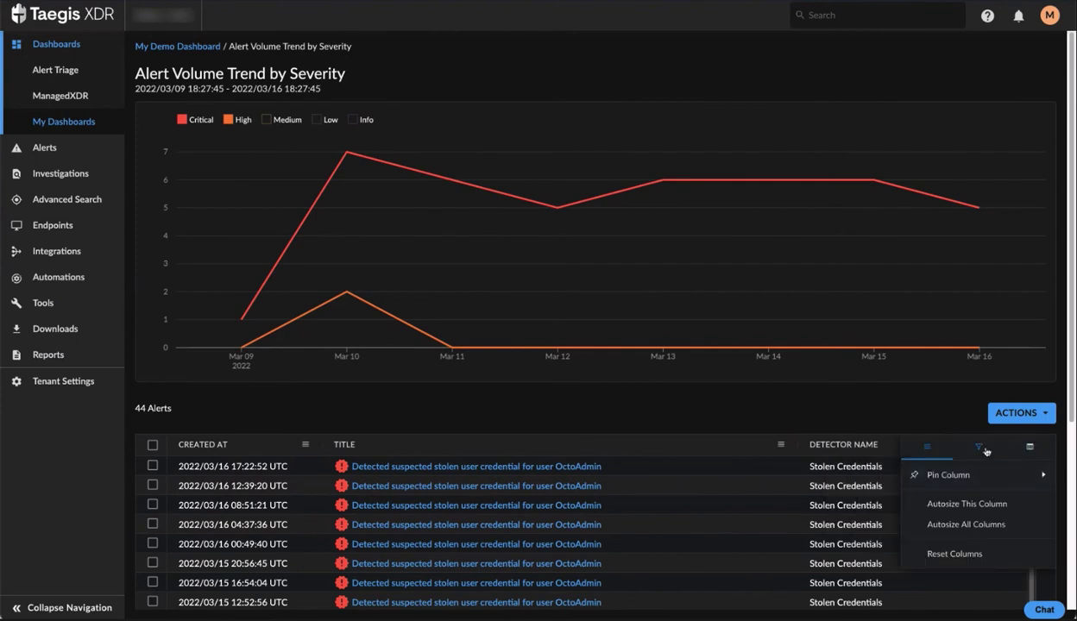
# Filter the Detector Name column to 'Stolen Credentials'.
pyautogui.click(979, 446)
pyautogui.write('Stolen Cred')
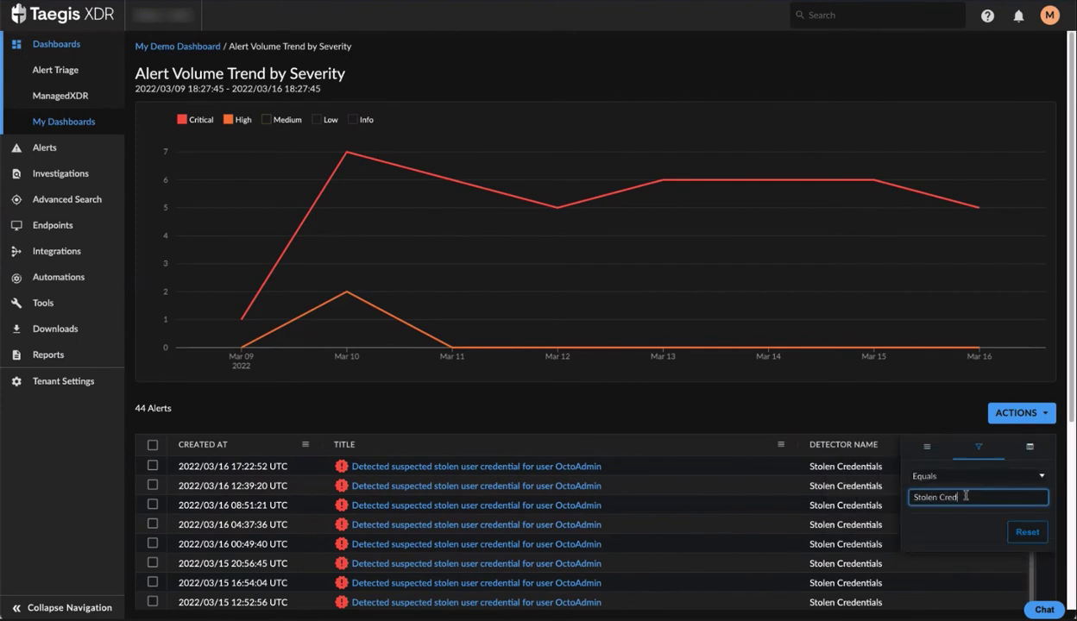
pyautogui.write('entials')
pyautogui.click(827, 424)
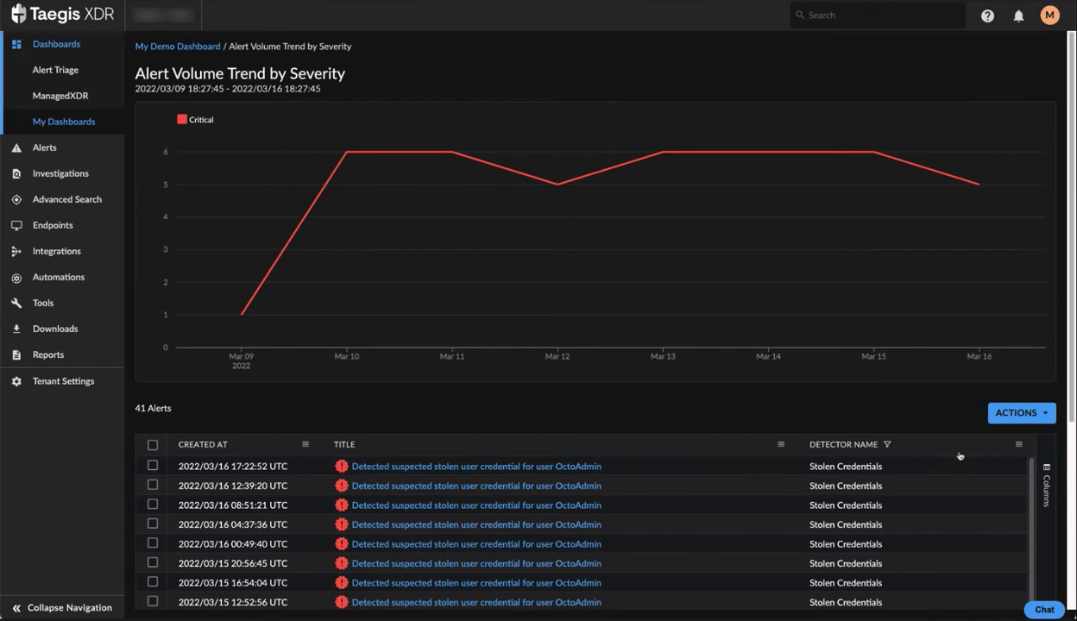
# Add Domain, User, Source IP, Destination IP and Hostname columns to the alert table.
pyautogui.click(1019, 445)
pyautogui.click(1027, 447)
pyautogui.scroll(-2, 1008, 505)
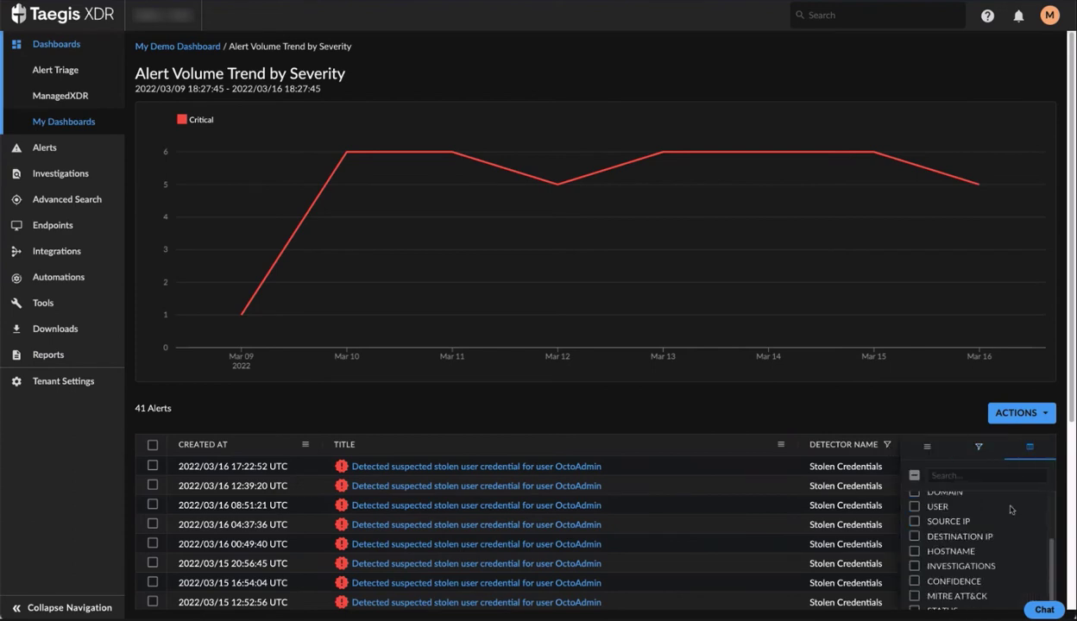
pyautogui.scroll(2, 1008, 509)
pyautogui.click(914, 532)
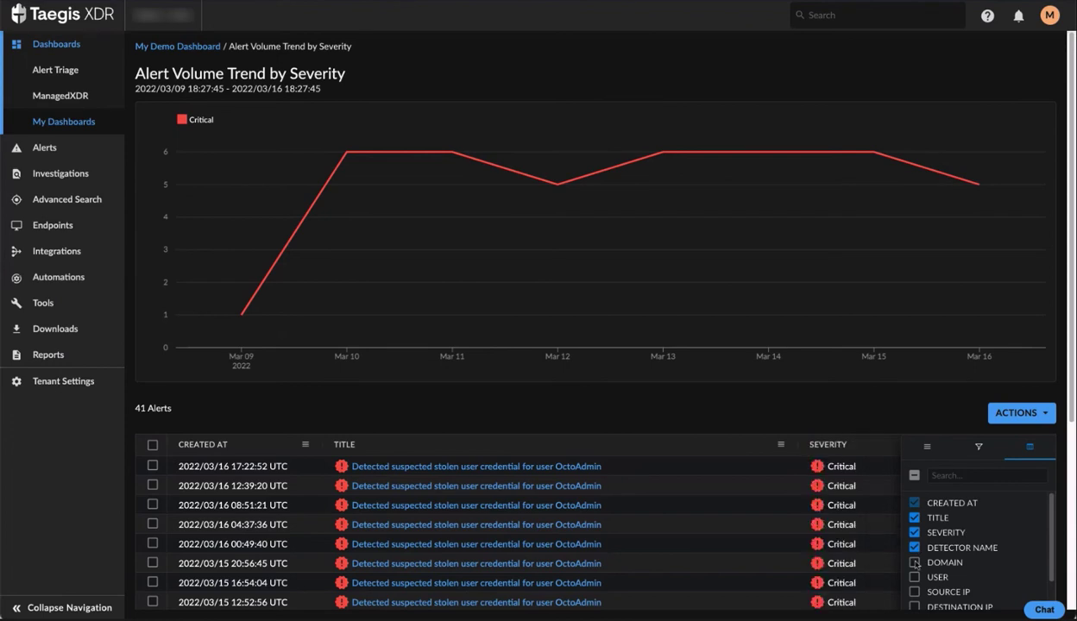
pyautogui.click(914, 563)
pyautogui.click(914, 577)
pyautogui.click(914, 607)
pyautogui.click(914, 546)
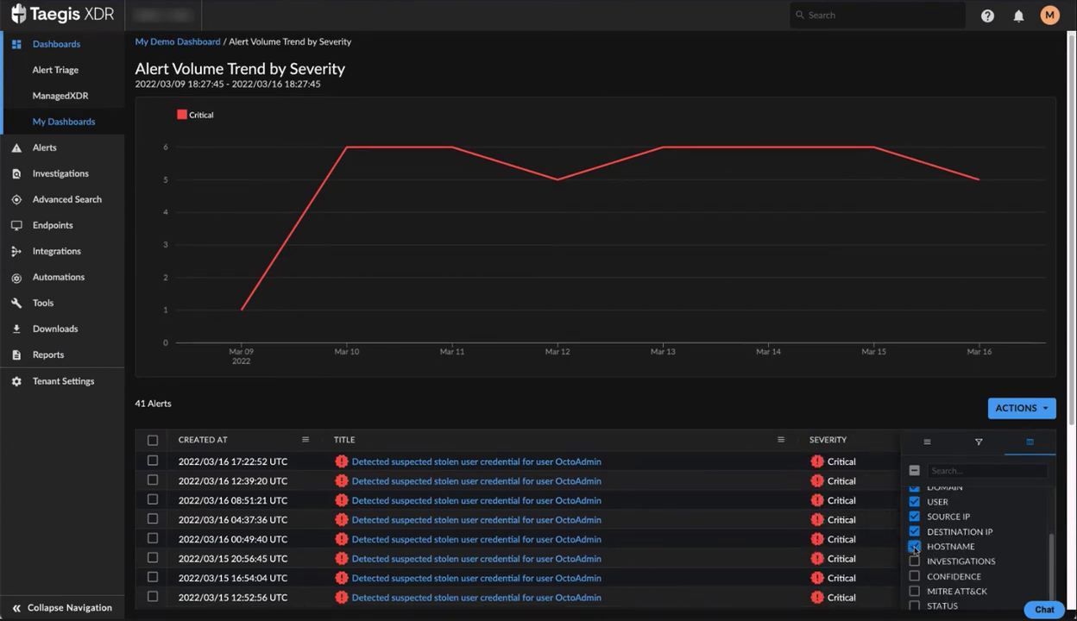
pyautogui.click(867, 411)
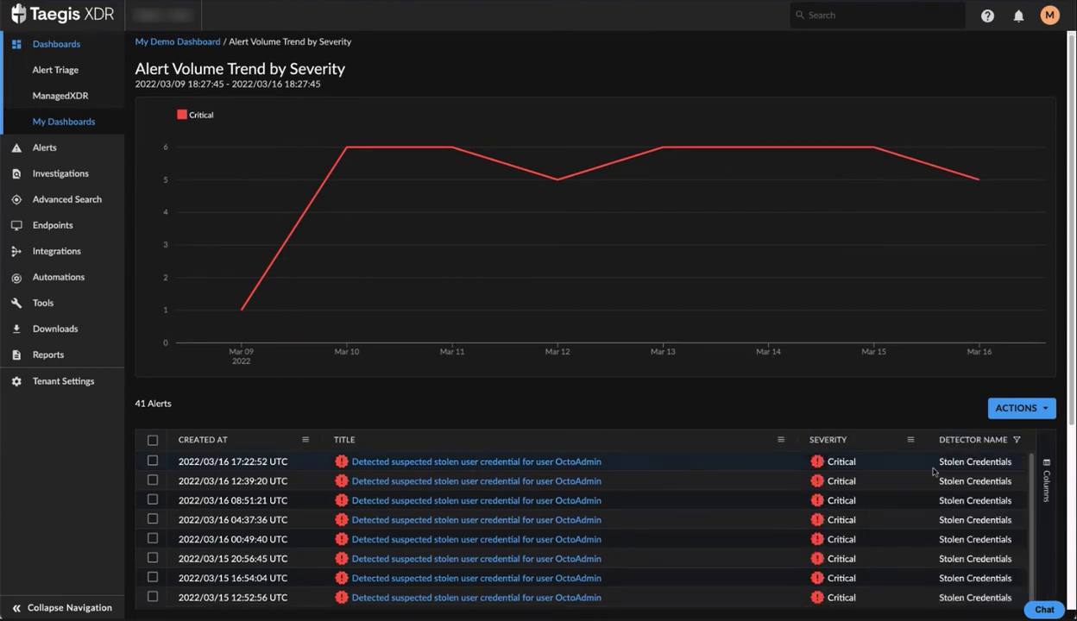
# Move the MITRE ATT&CK column next to Severity.
pyautogui.hscroll(3, 911, 460)
pyautogui.hscroll(6, 937, 469)
pyautogui.hscroll(3, 938, 470)
pyautogui.moveTo(924, 439); pyautogui.dragTo(369, 444)
pyautogui.hscroll(-10, 775, 457)
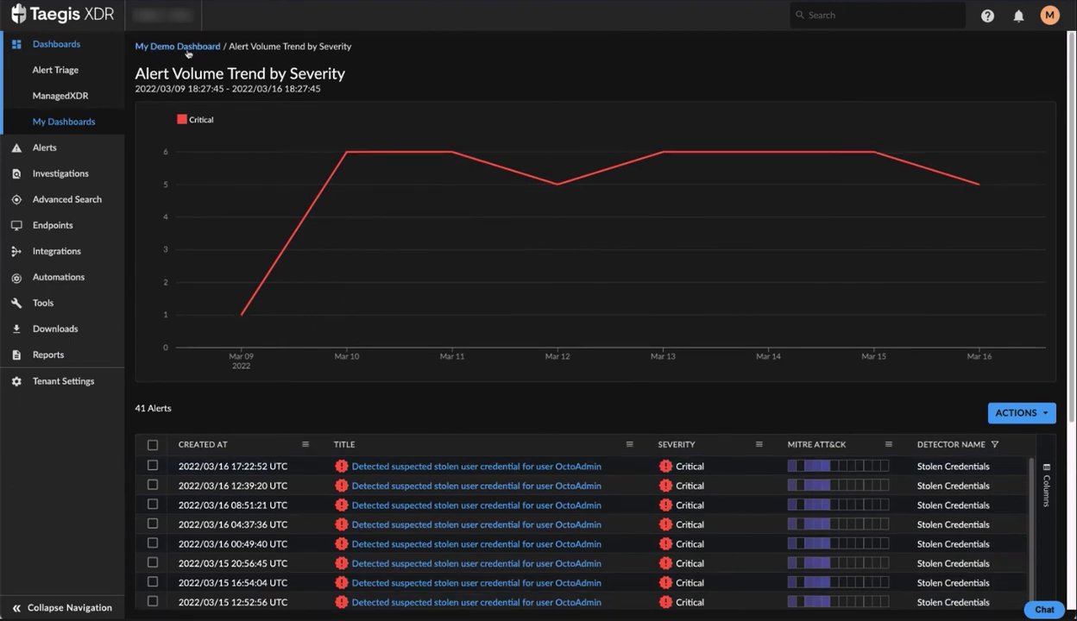
# Return to My Demo Dashboard and switch to the Demo Dashboard With All Widgets.
pyautogui.click(186, 48)
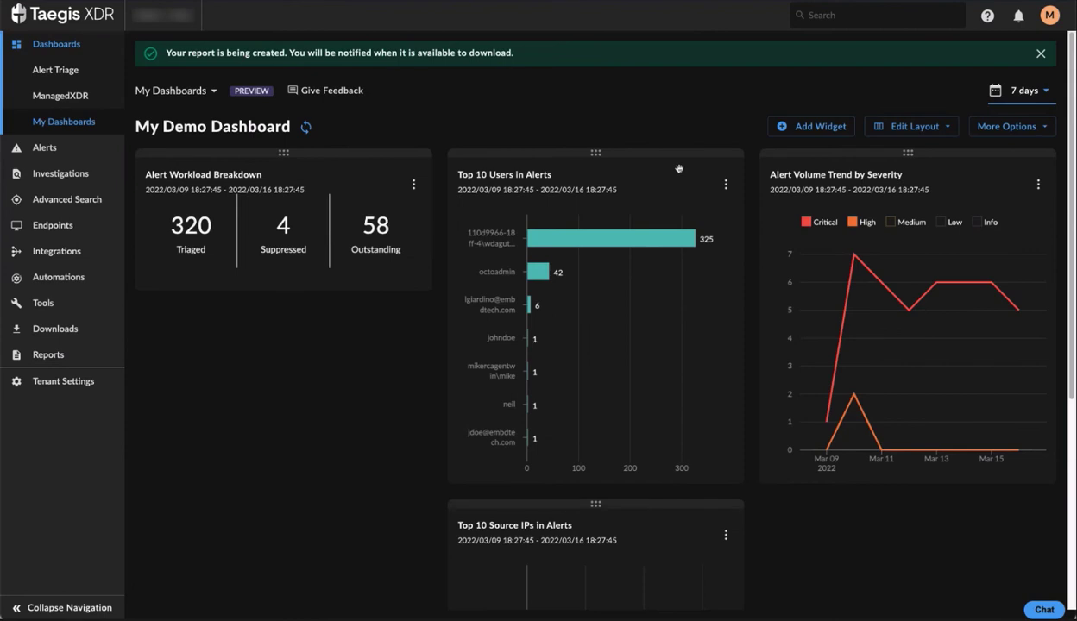
pyautogui.click(190, 89)
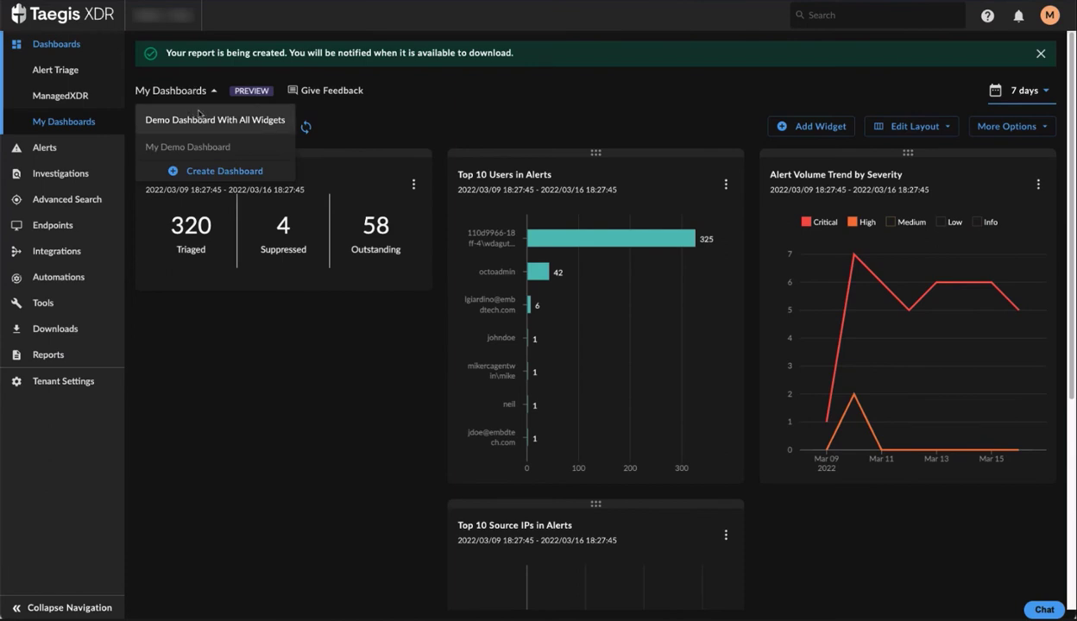
pyautogui.click(199, 119)
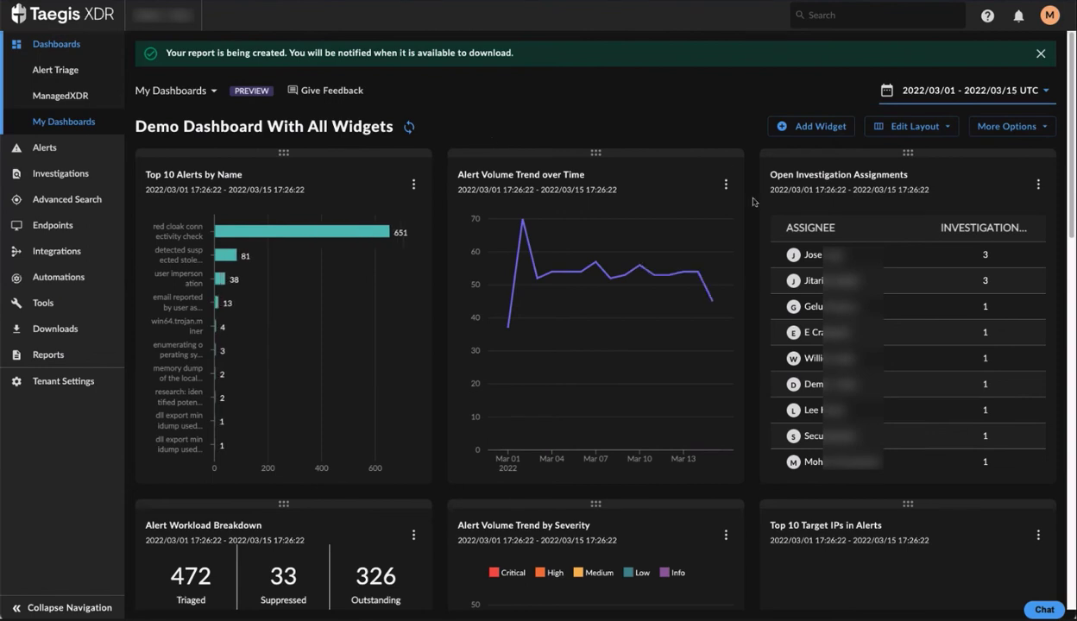
# Look over the widgets and move Top 10 Target IPs to the left column.
pyautogui.scroll(-3, 660, 373)
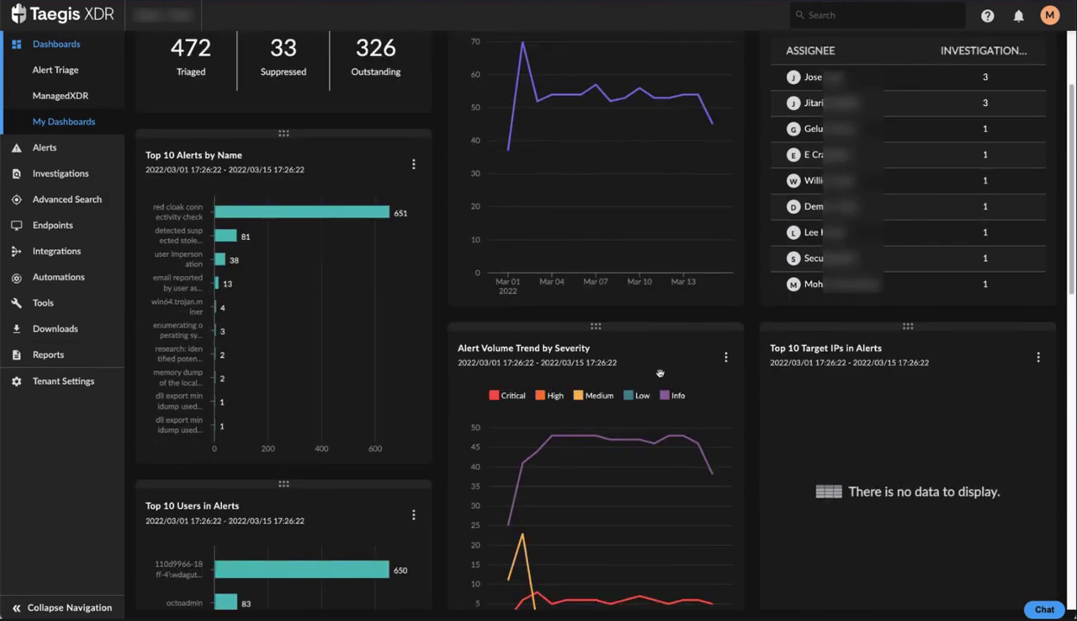
pyautogui.scroll(-4, 661, 373)
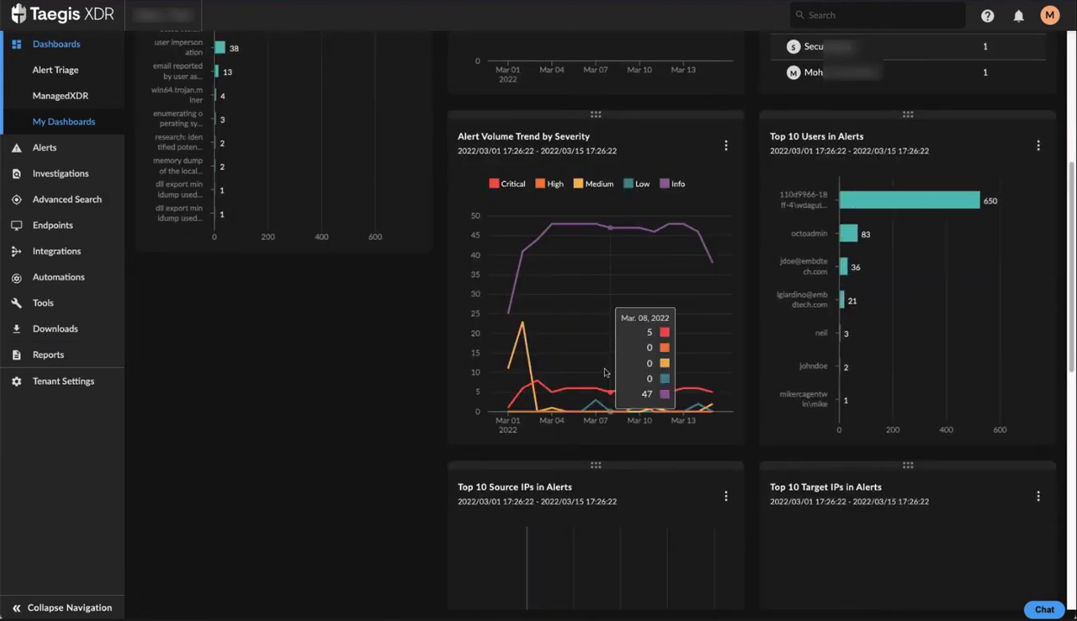
pyautogui.moveTo(902, 471); pyautogui.dragTo(380, 354)
pyautogui.scroll(4, 676, 406)
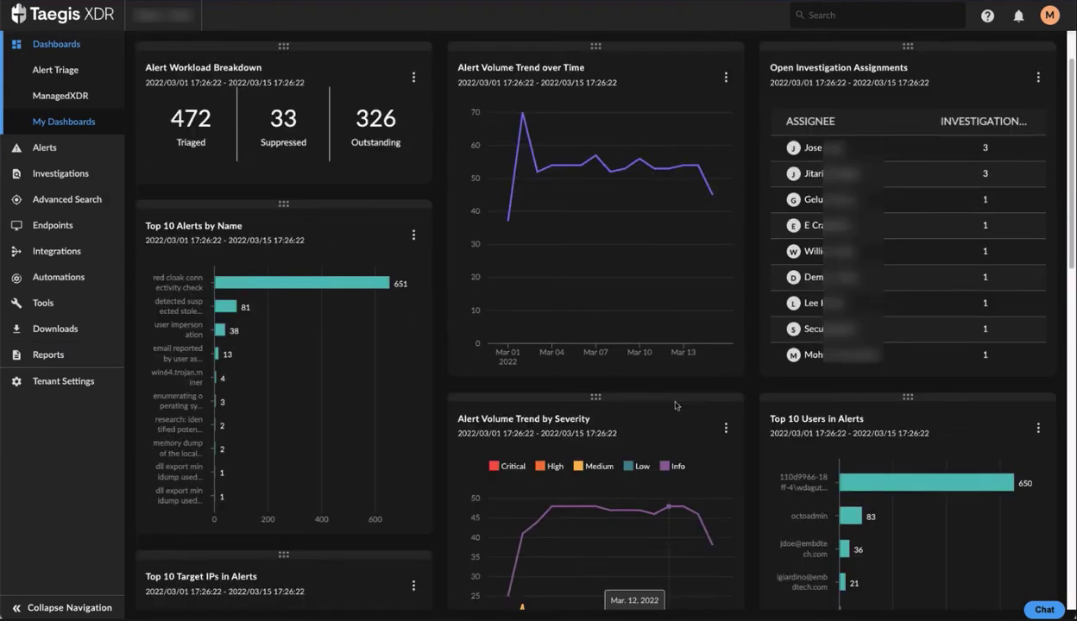
pyautogui.scroll(1, 676, 406)
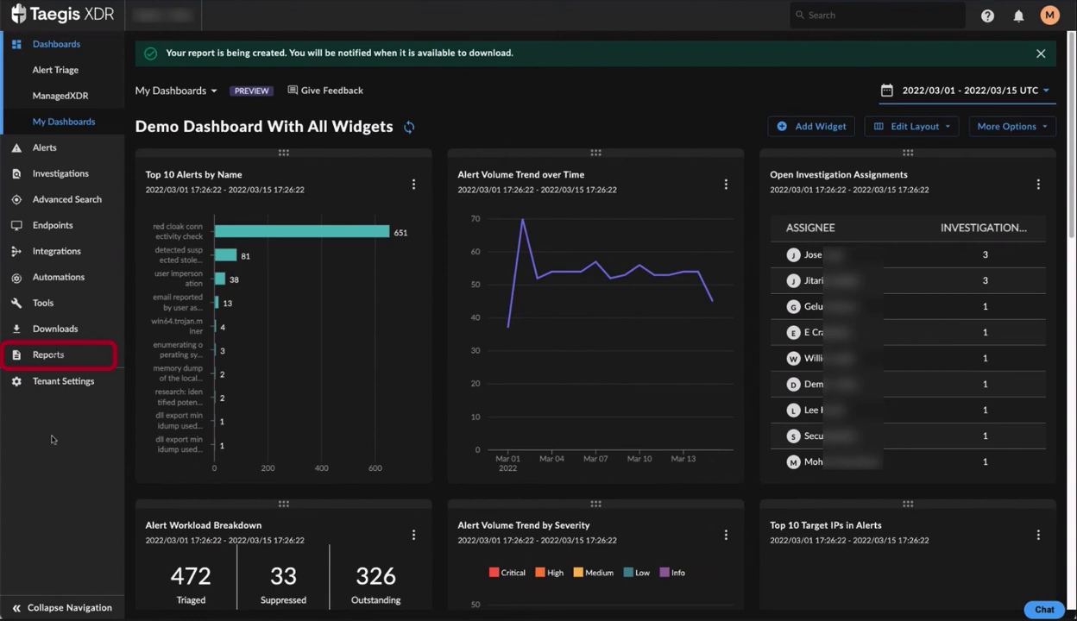
# Download the My Demo Dashboard report as a PDF from the Reports page.
pyautogui.click(67, 356)
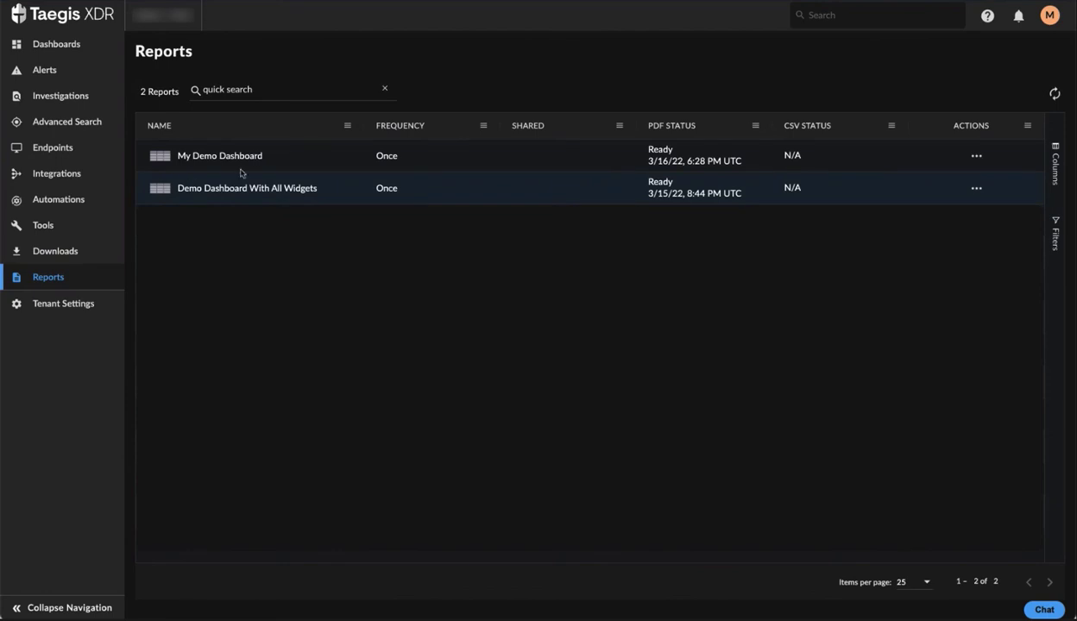
pyautogui.click(208, 153)
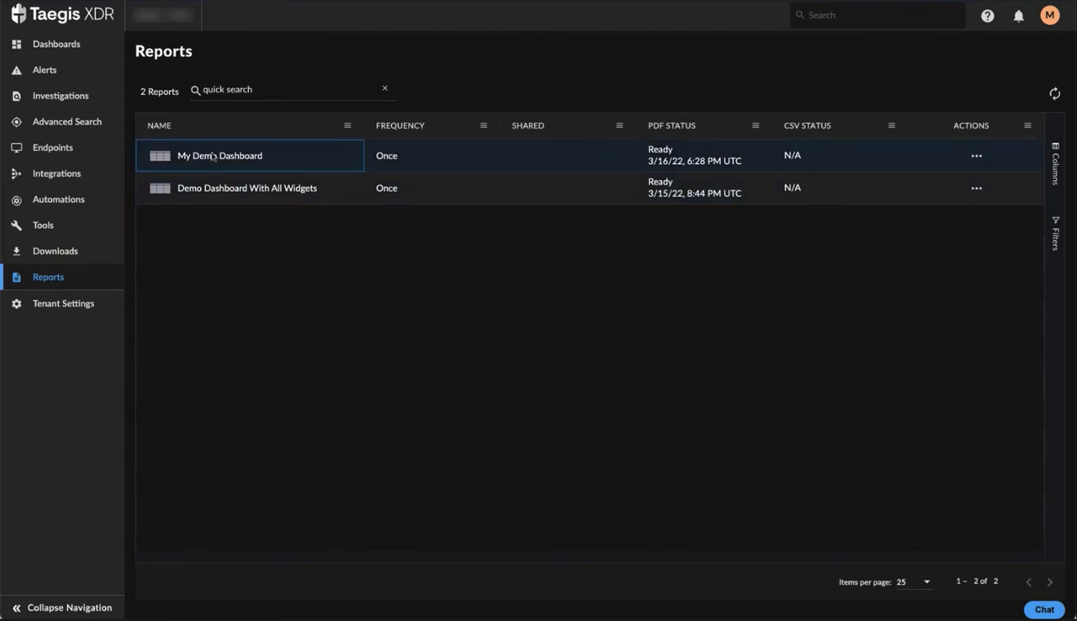
pyautogui.click(973, 154)
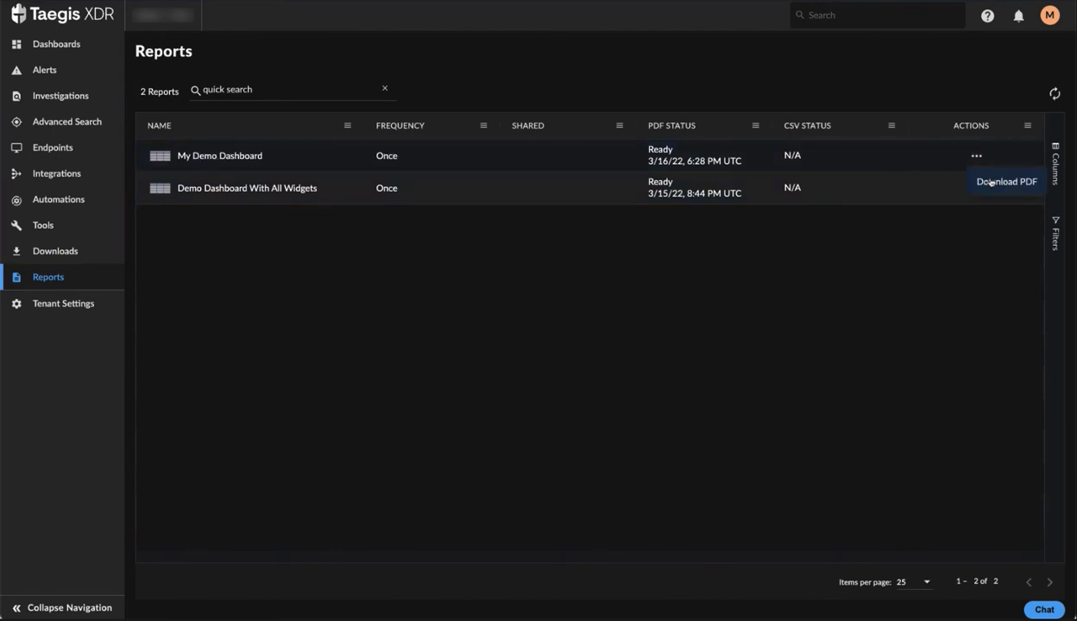
pyautogui.click(990, 179)
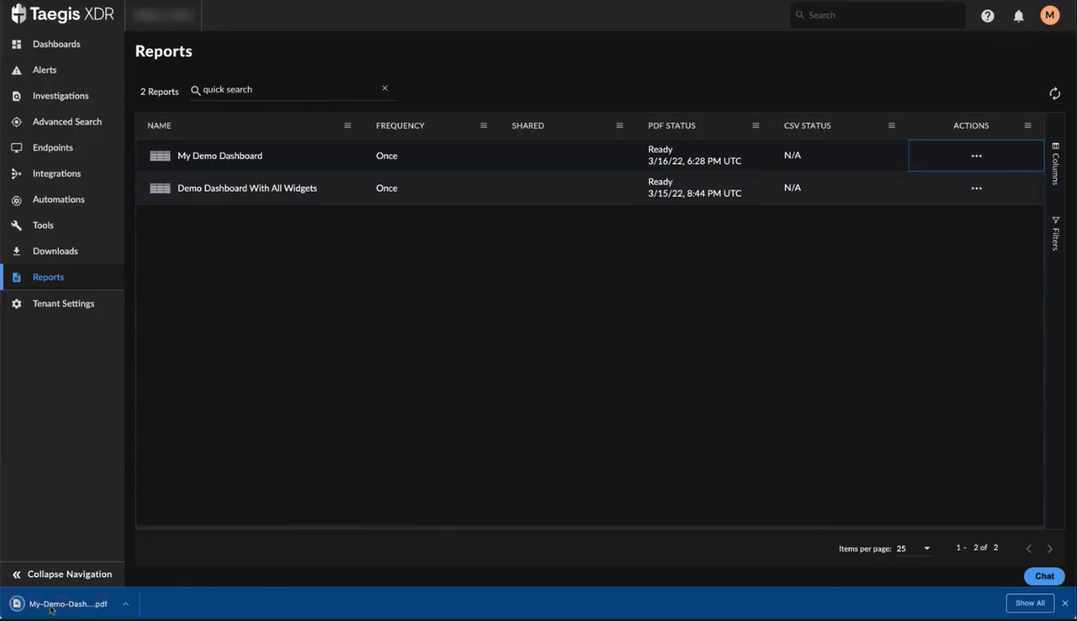
# Open the downloaded My Demo Dashboard PDF and scroll through its six pages.
pyautogui.click(52, 595)
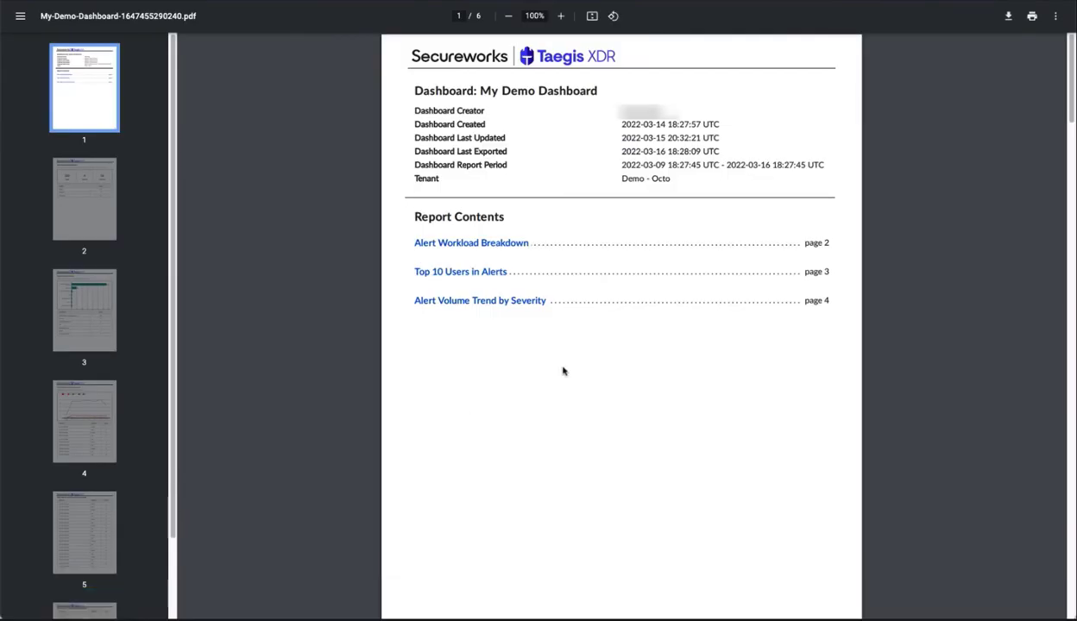
pyautogui.scroll(-5, 562, 372)
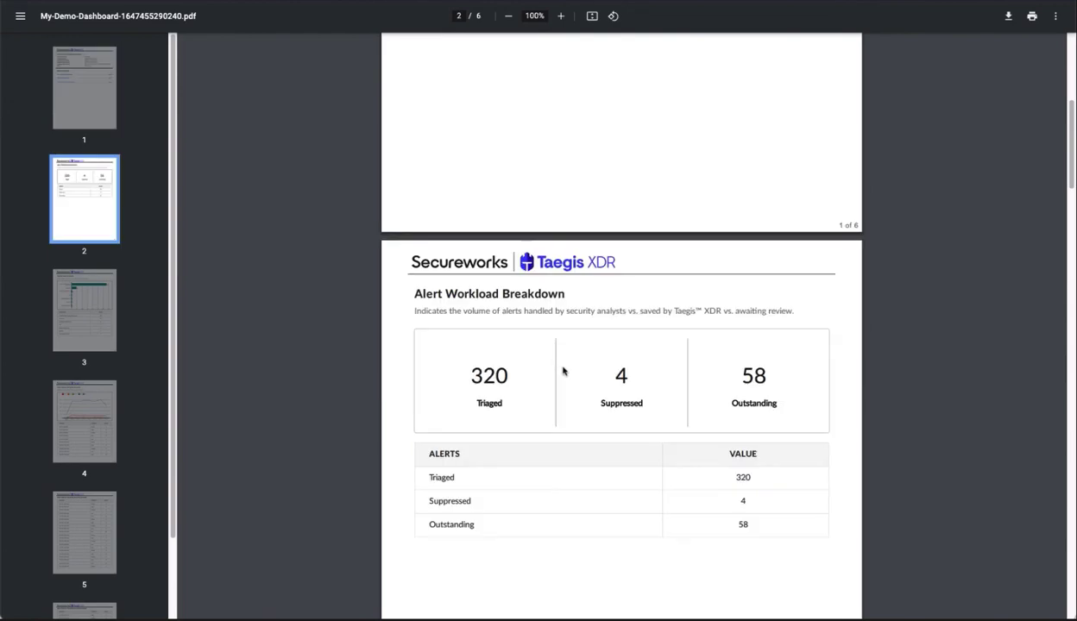
pyautogui.scroll(-2, 563, 371)
pyautogui.scroll(-3, 562, 371)
pyautogui.scroll(-4, 563, 371)
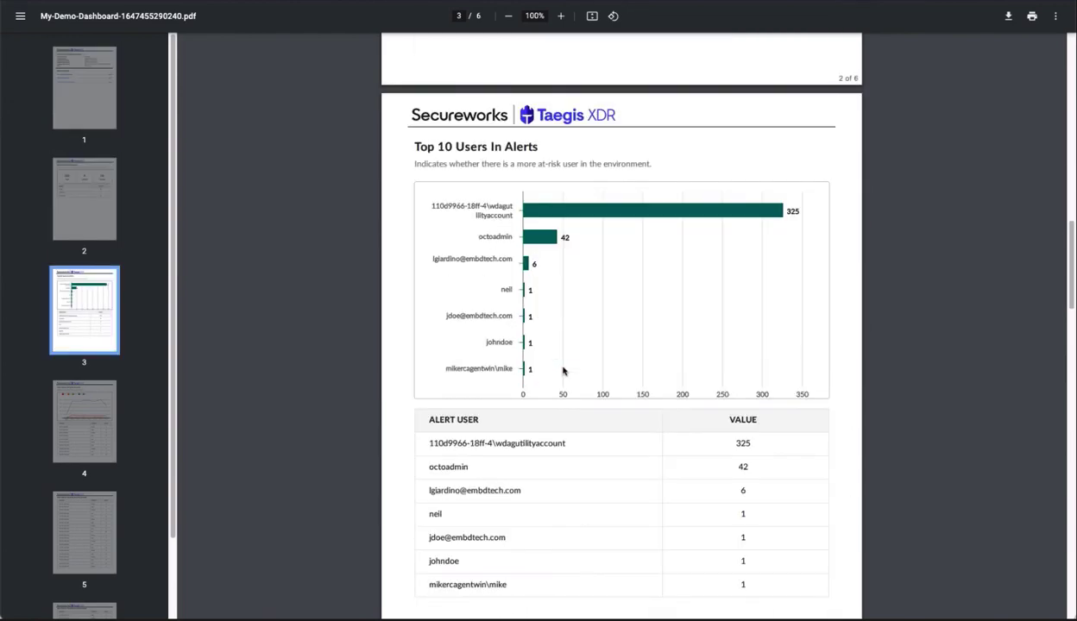
pyautogui.scroll(-1, 563, 372)
pyautogui.scroll(-4, 563, 371)
pyautogui.scroll(-3, 562, 372)
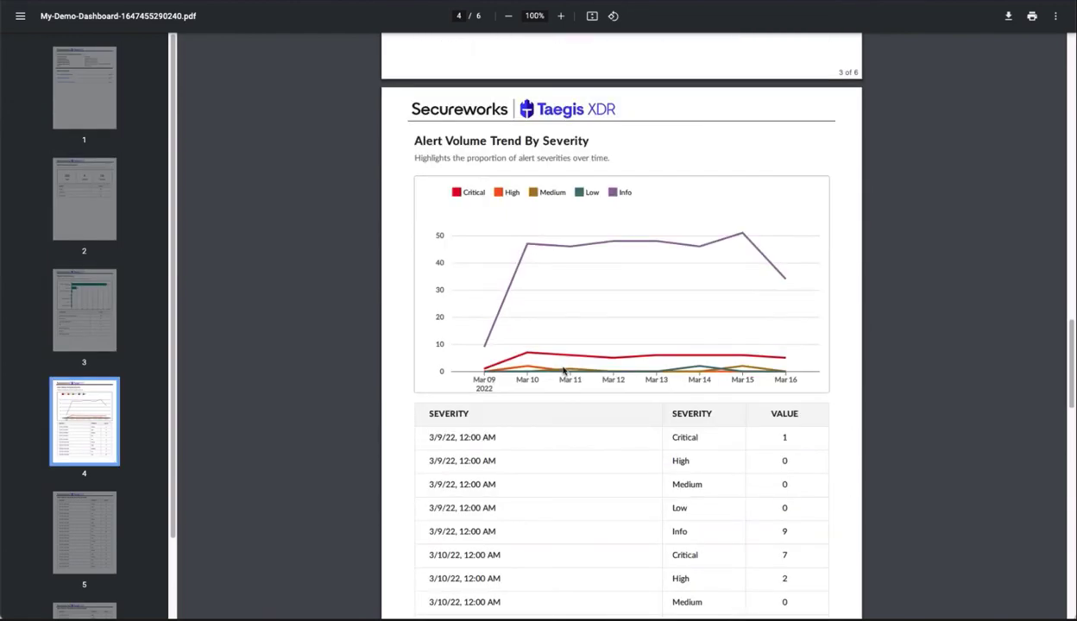
pyautogui.scroll(-1, 563, 371)
pyautogui.scroll(-3, 562, 371)
pyautogui.scroll(-4, 563, 371)
pyautogui.scroll(-4, 563, 371)
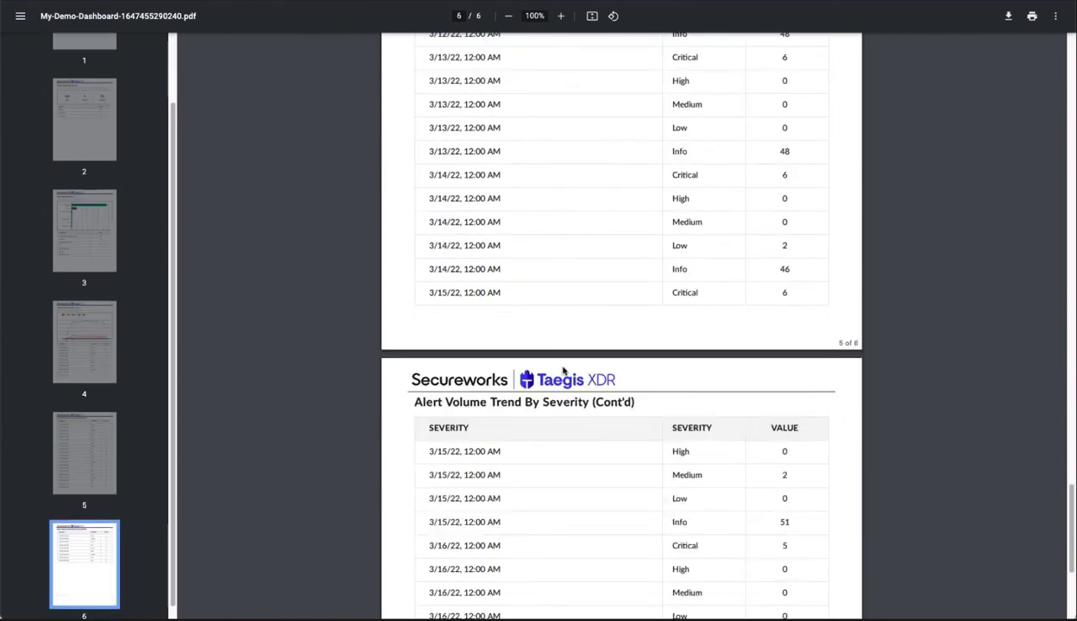
pyautogui.scroll(-4, 563, 371)
pyautogui.scroll(4, 563, 371)
pyautogui.scroll(4, 562, 371)
pyautogui.scroll(3, 562, 371)
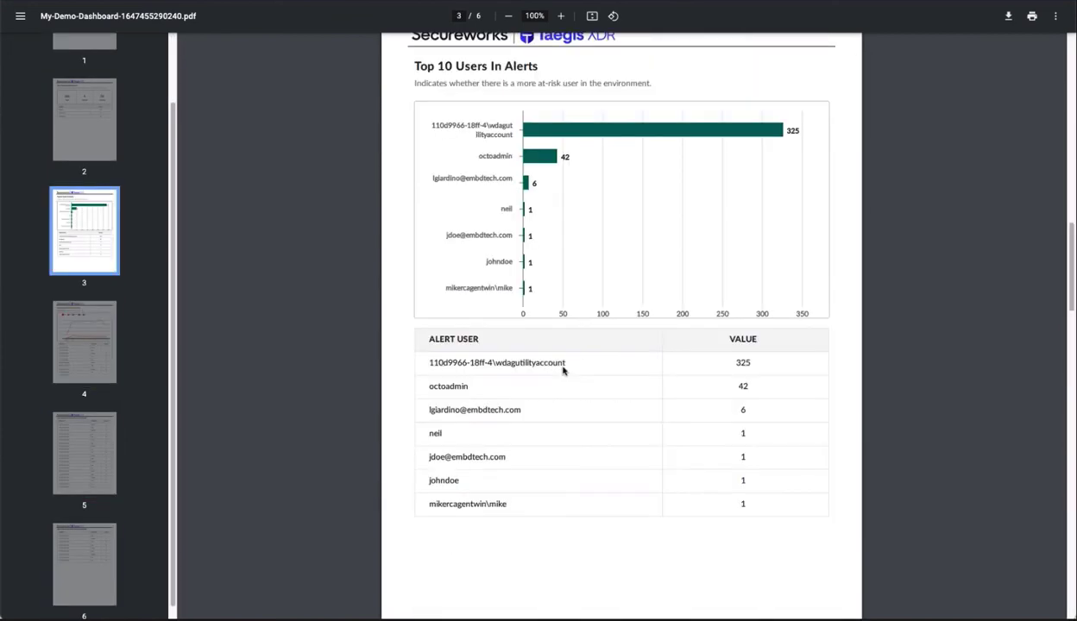
pyautogui.scroll(4, 562, 371)
pyautogui.scroll(2, 563, 371)
pyautogui.scroll(-2, 563, 371)
pyautogui.scroll(-3, 563, 371)
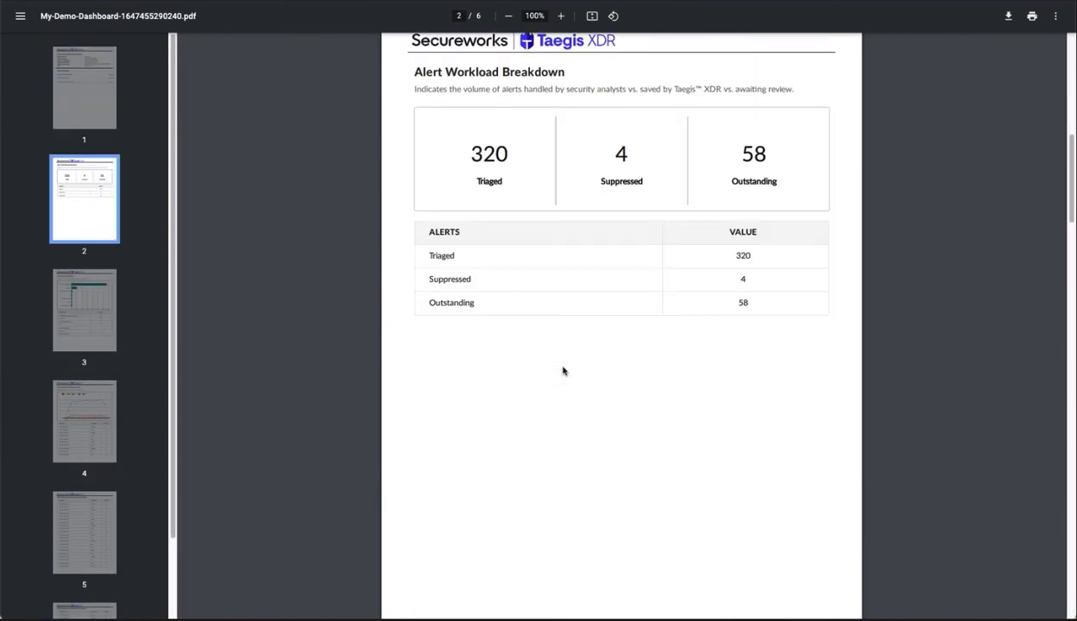
pyautogui.scroll(-5, 604, 266)
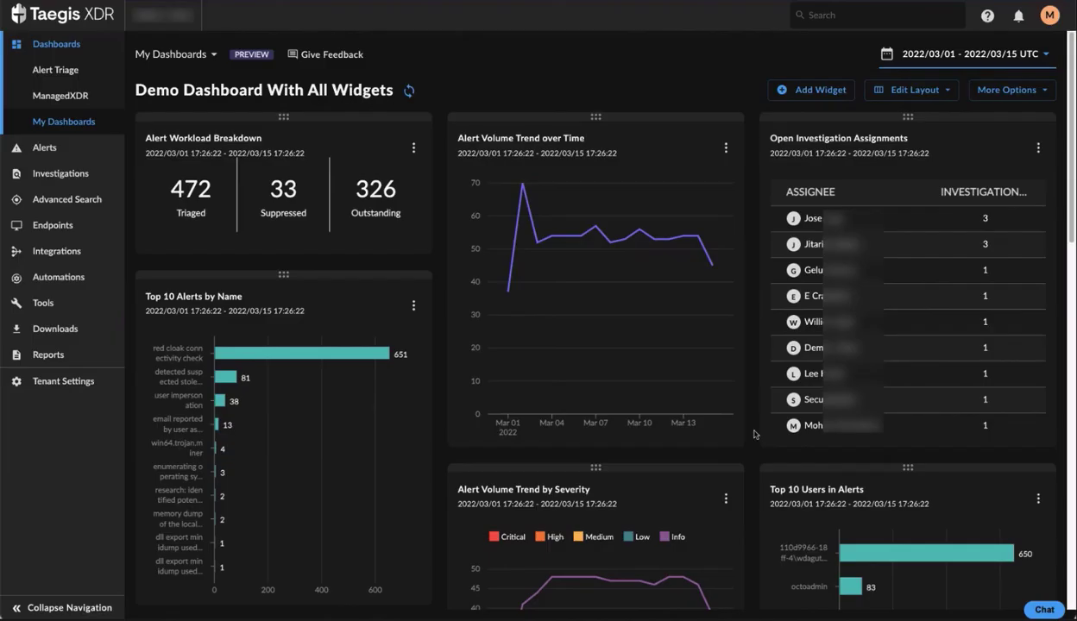